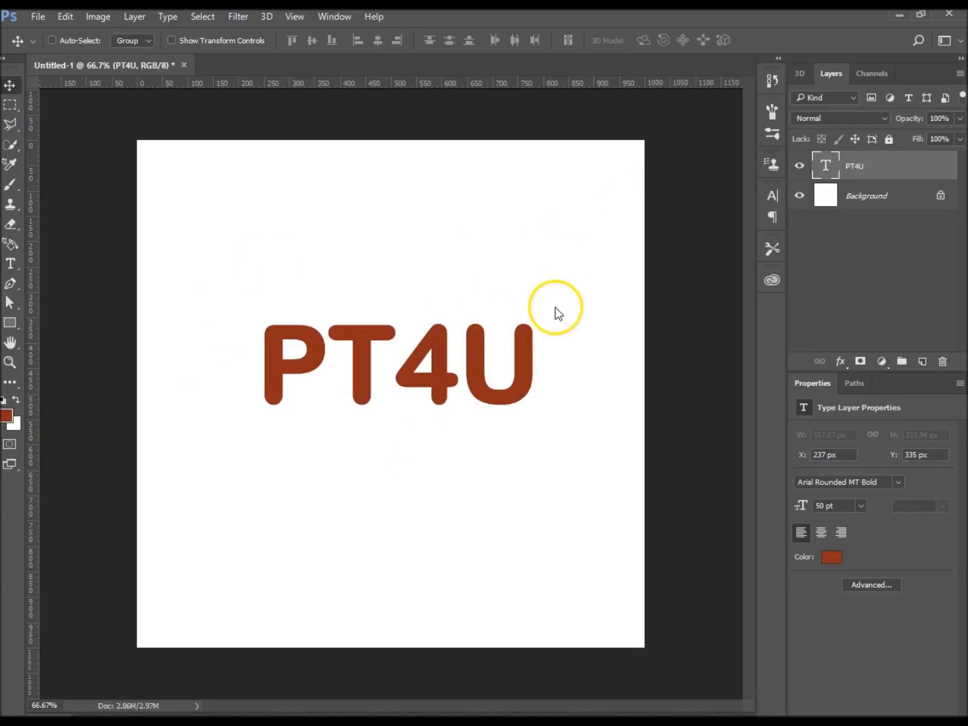
- Create a 3D extrusion from the selected PT4U text layer
right_click(899, 168)
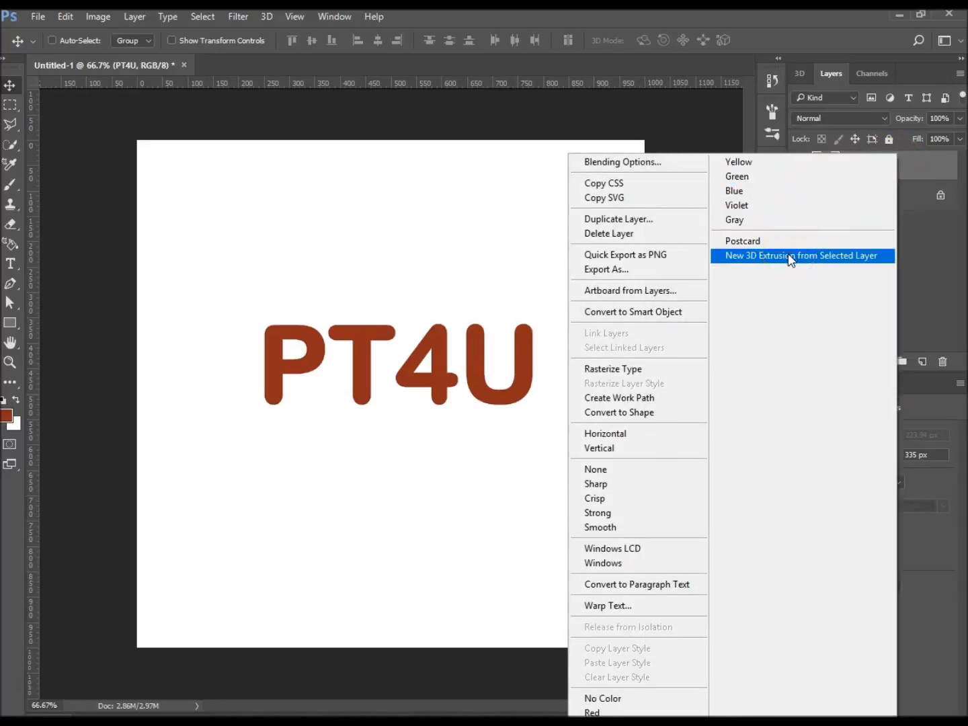
click(928, 171)
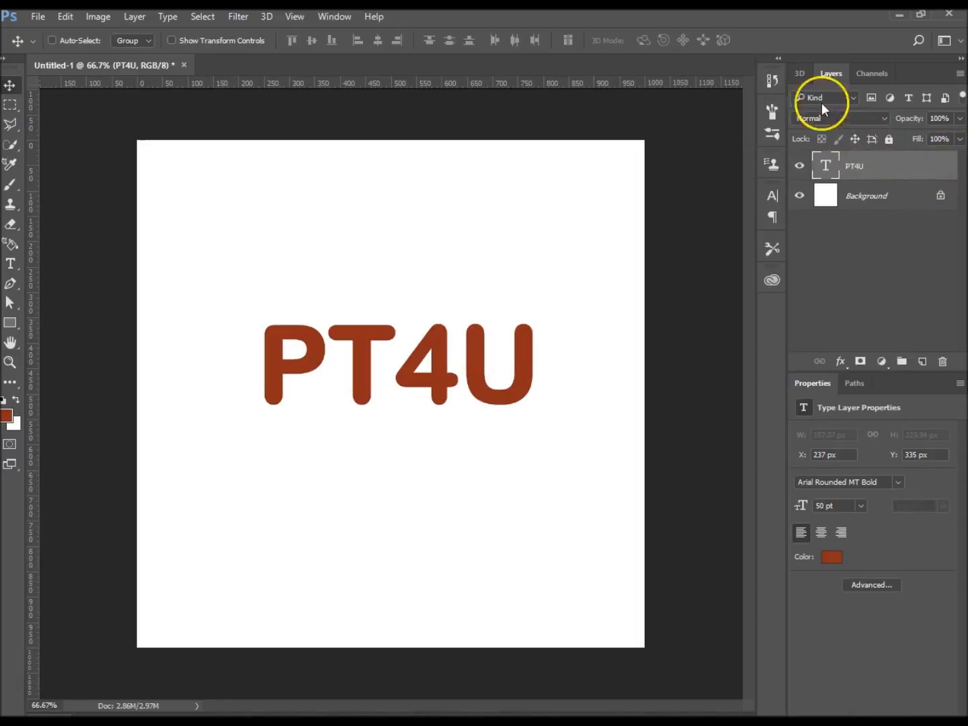
click(800, 74)
click(333, 16)
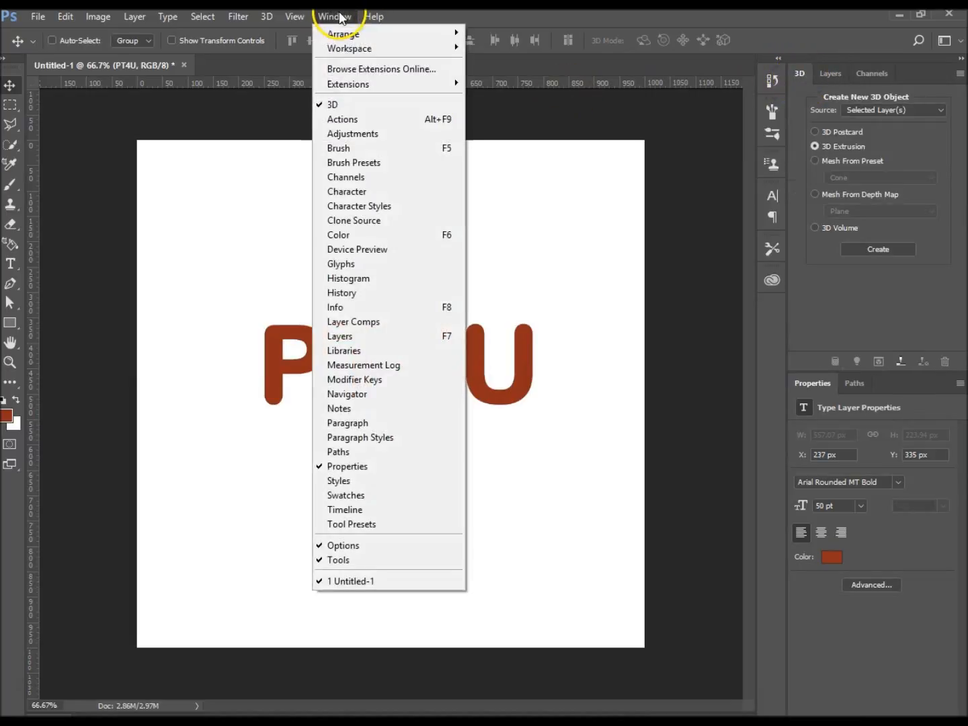
click(336, 16)
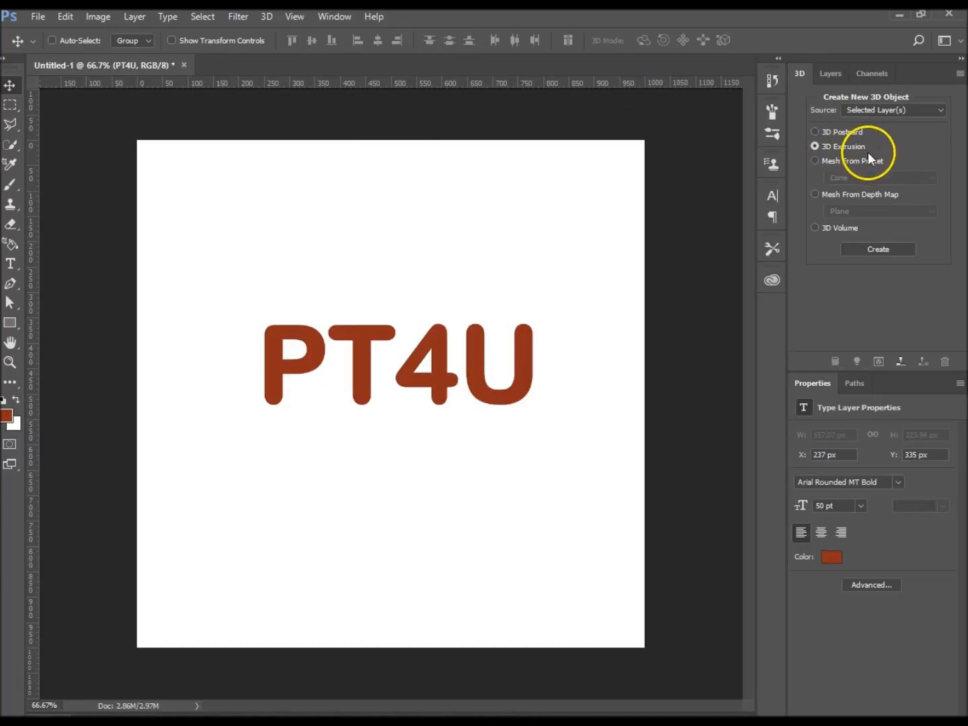
click(875, 250)
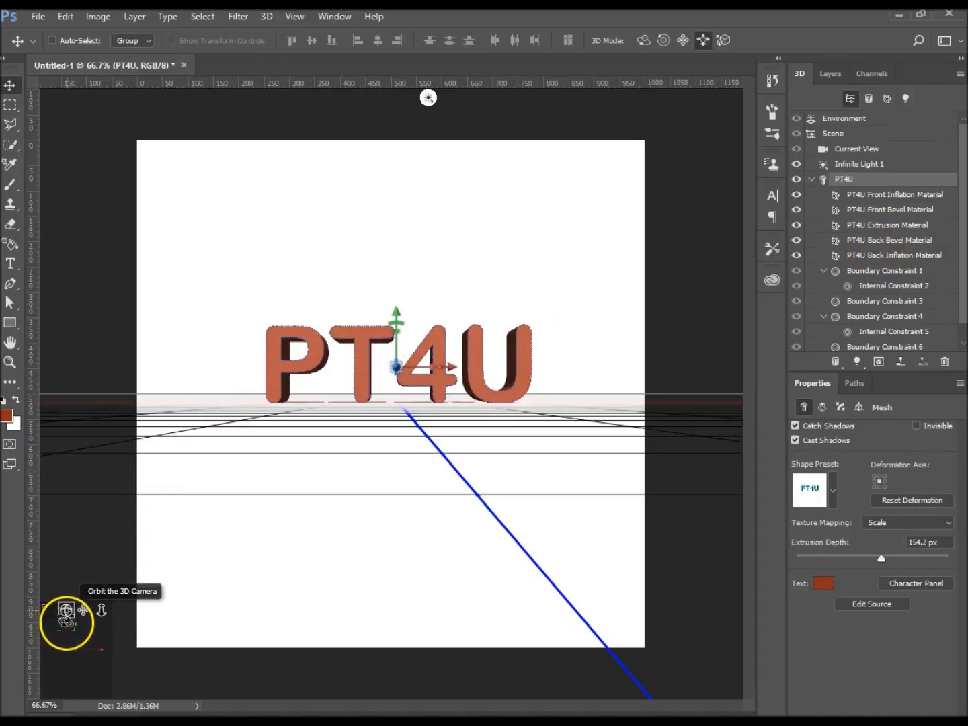
- Collapse the PT4U boundary constraints and examine the front inflation, front bevel, extrusion, back bevel and back inflation materials
drag(68, 631, 56, 633)
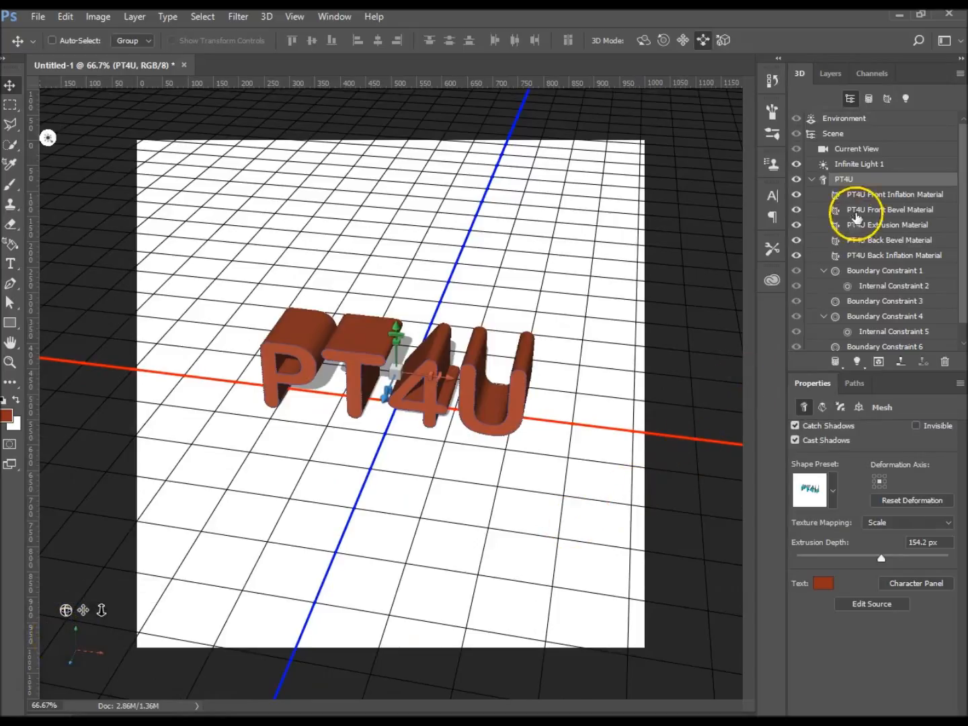
click(824, 270)
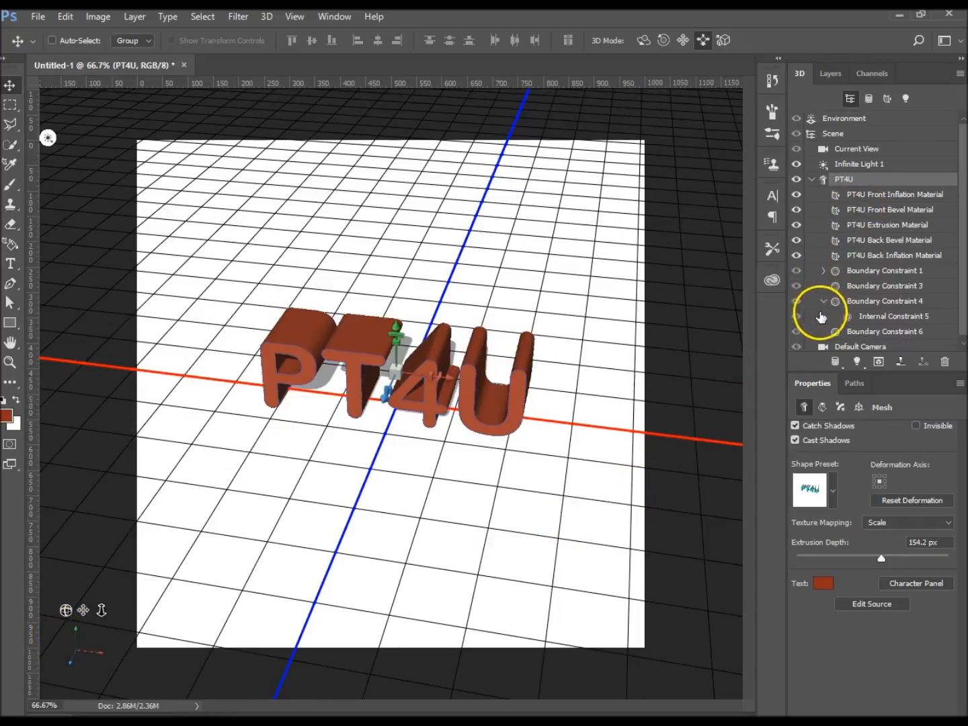
click(824, 302)
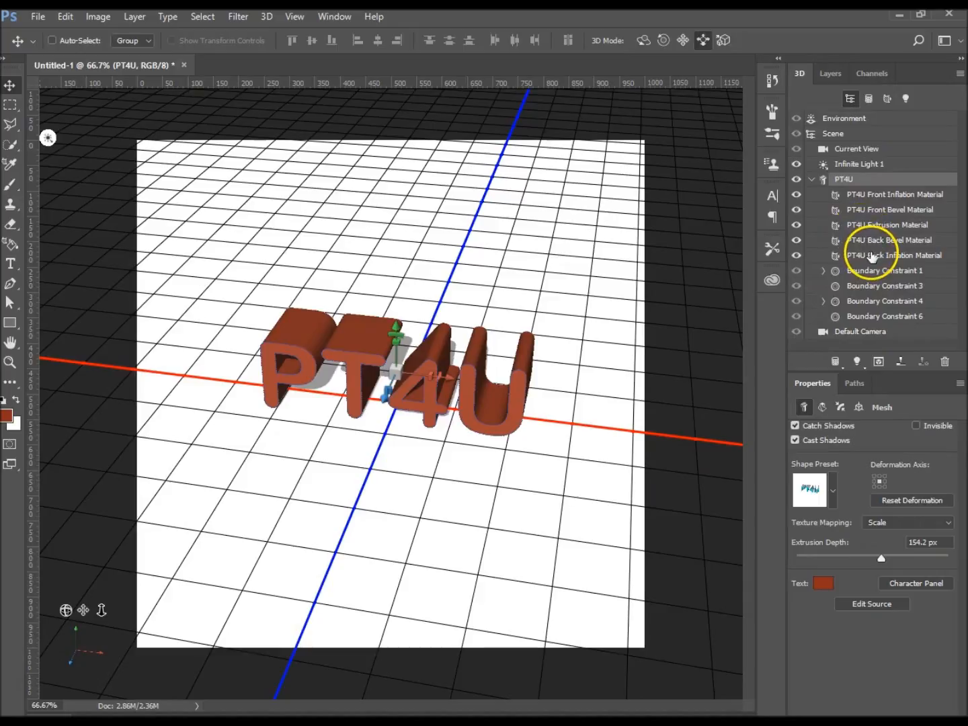
click(856, 195)
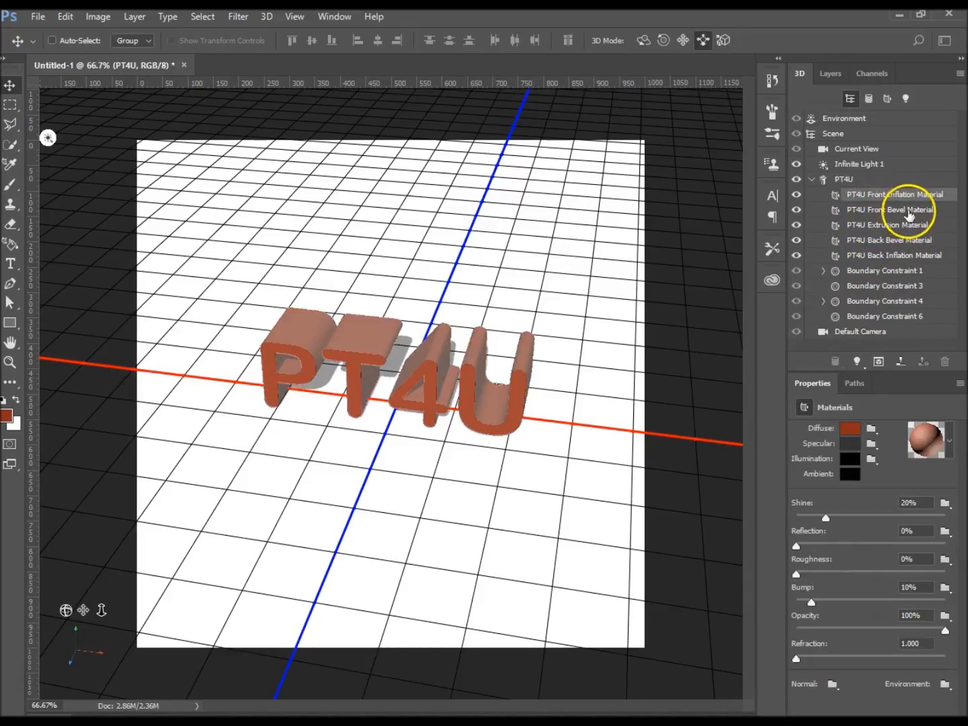
click(910, 213)
click(910, 226)
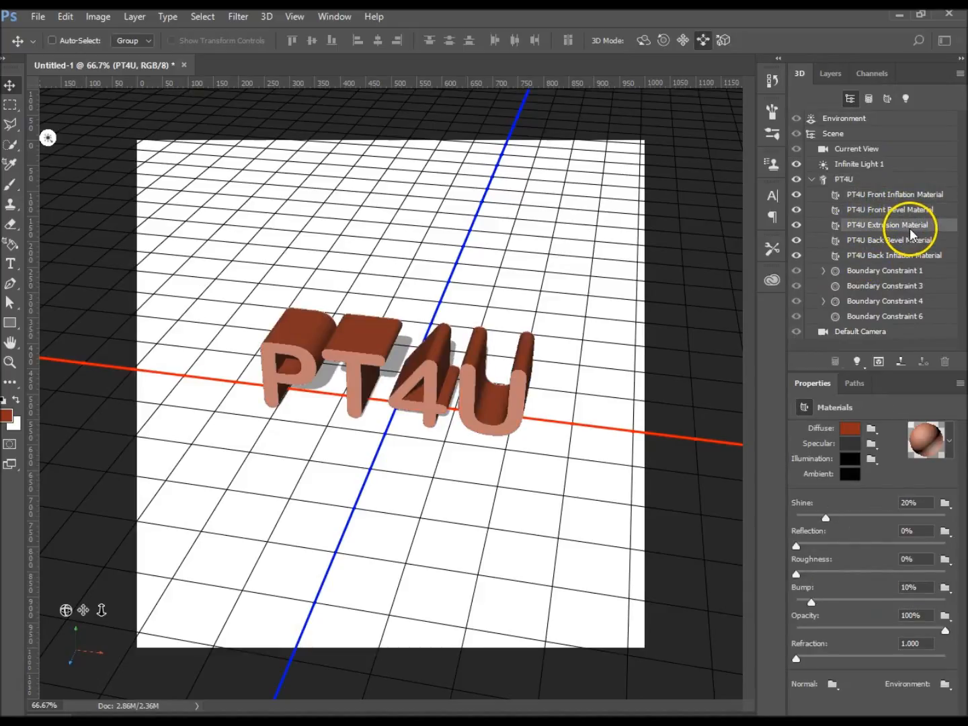
click(905, 245)
click(914, 256)
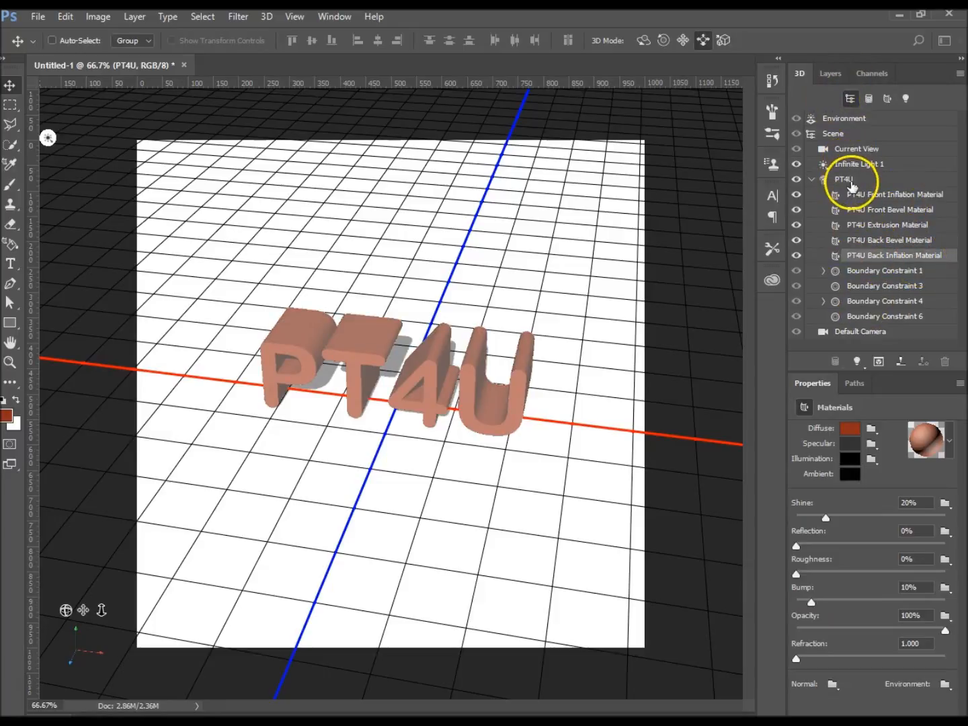
- Set the extrusion depth of the PT4U mesh to 62.5 px
click(837, 178)
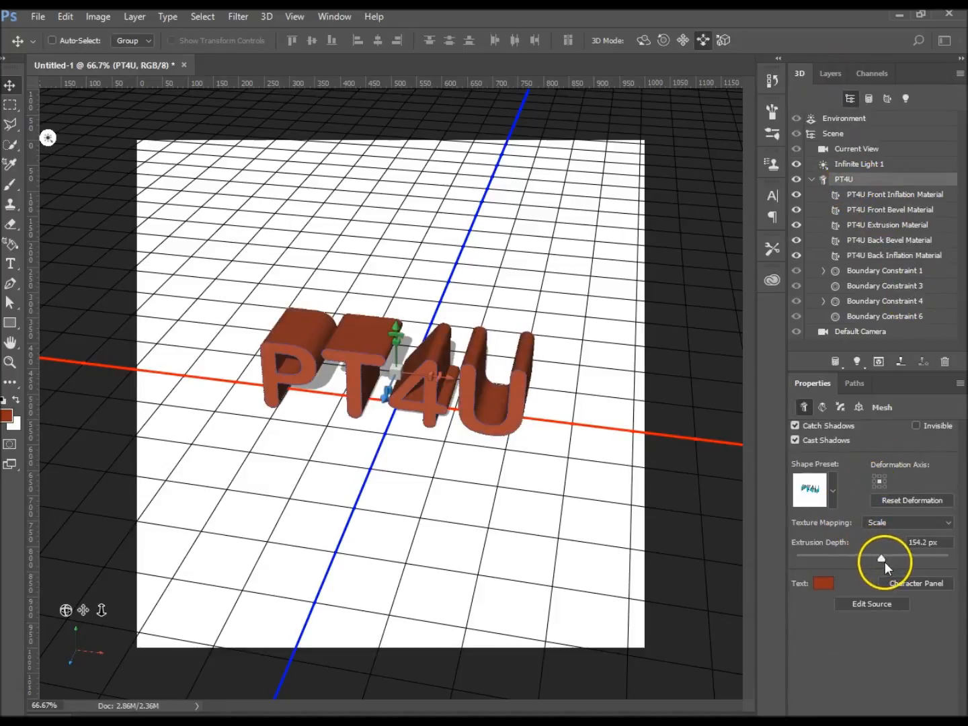
drag(882, 558, 875, 560)
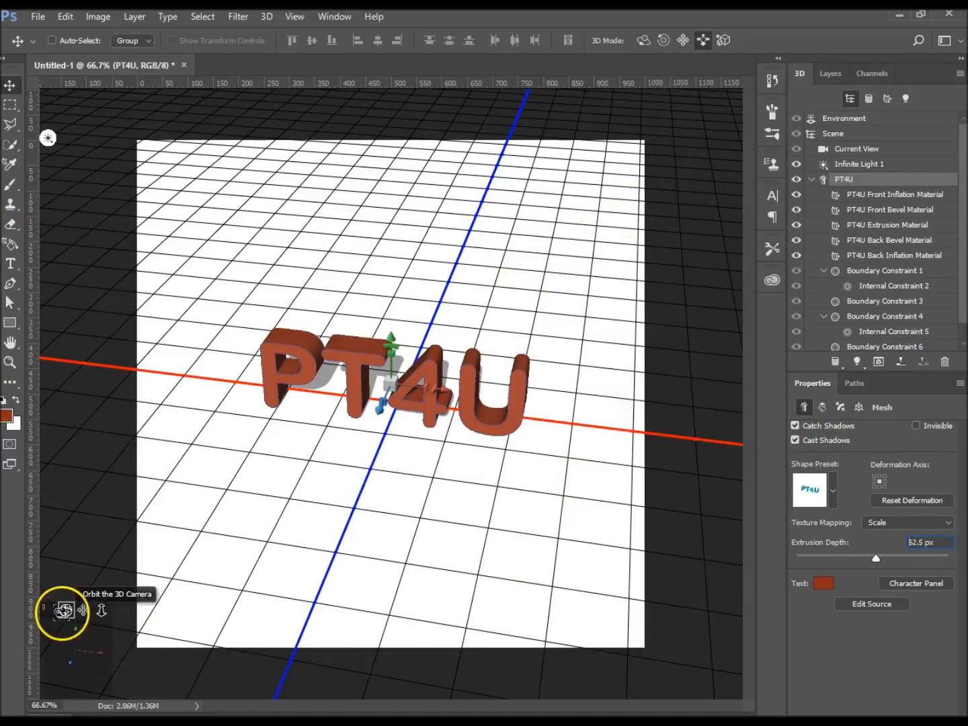
- Rotate the PT4U mesh around the X axis to about 83.4° so it lies nearly flat, and move it to the ground
drag(66, 610, 95, 620)
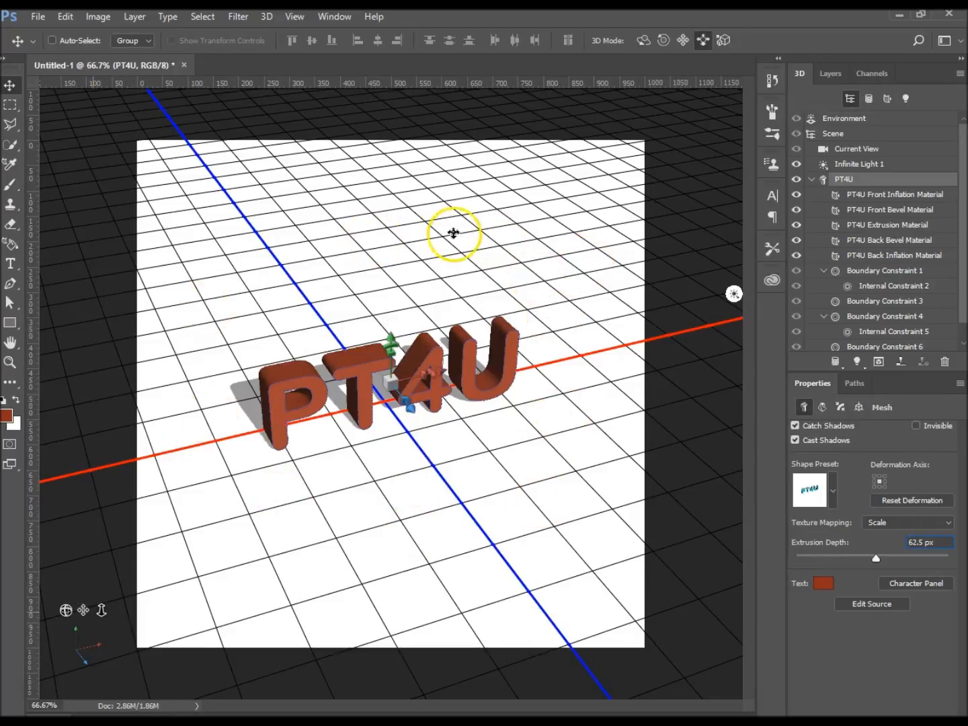
click(347, 400)
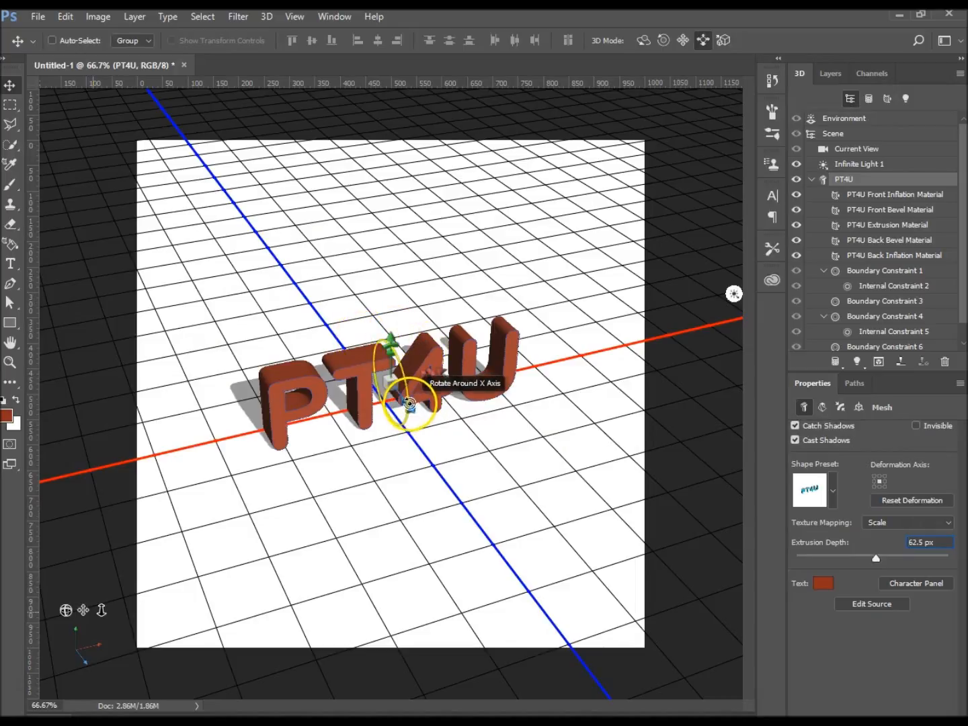
drag(408, 401, 341, 171)
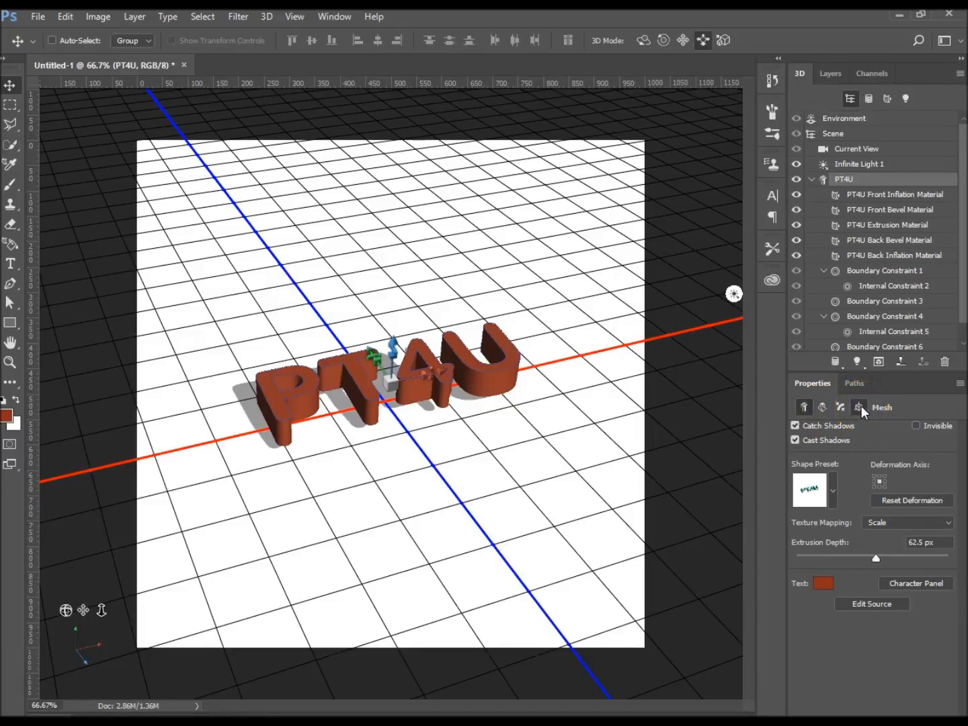
click(860, 405)
click(847, 544)
click(869, 554)
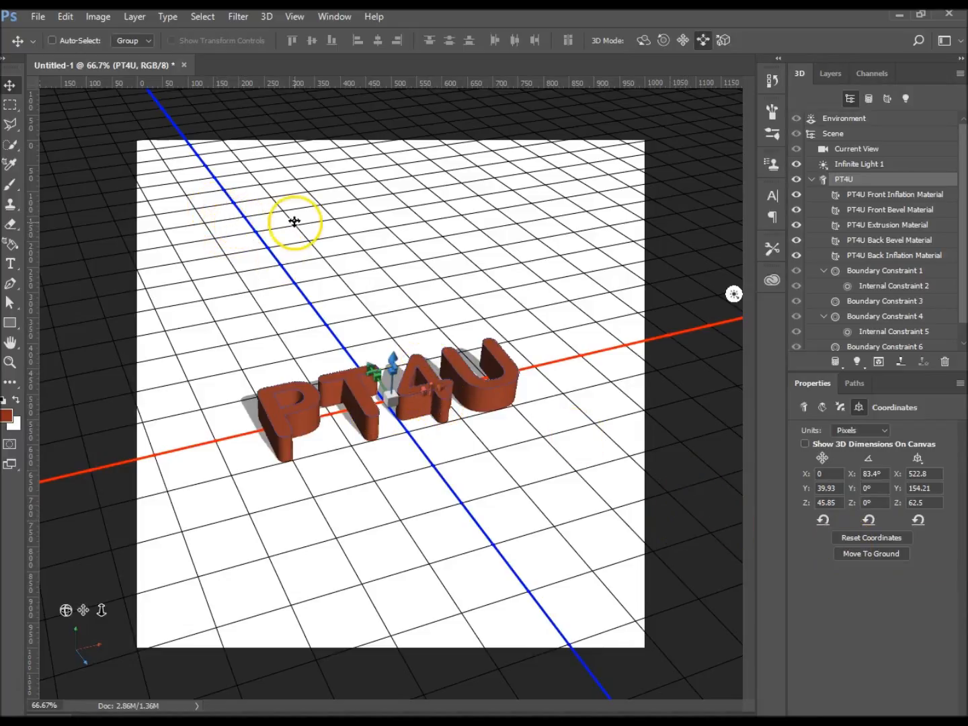
- Show the 3D secondary view from the Right camera and level the PT4U mesh by rotating it around the X axis to about 90.4°
click(295, 19)
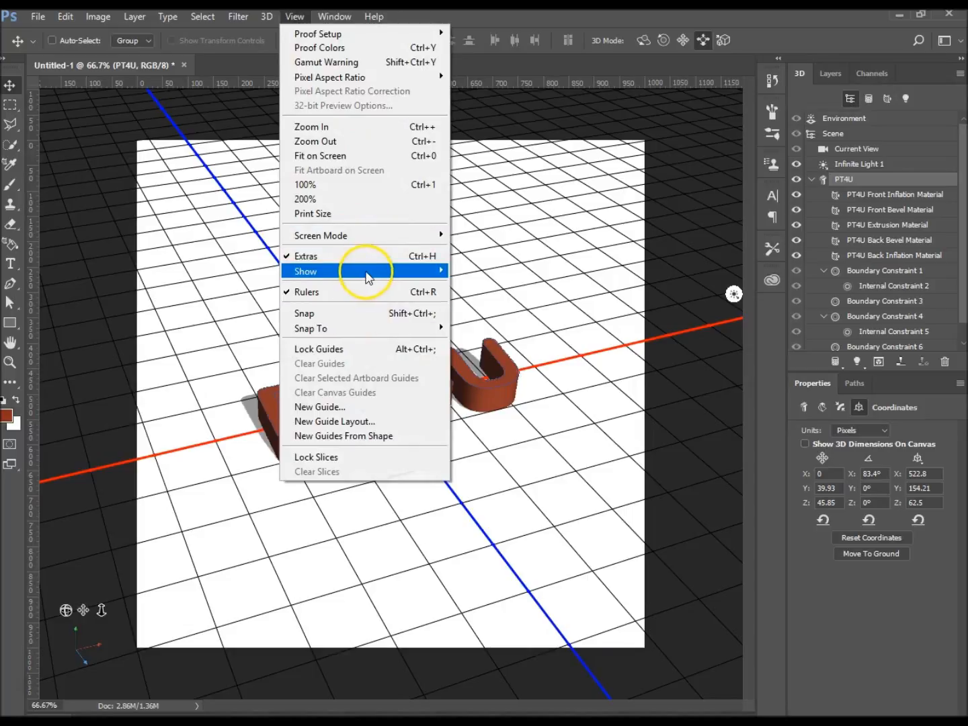
mouse_move(366, 272)
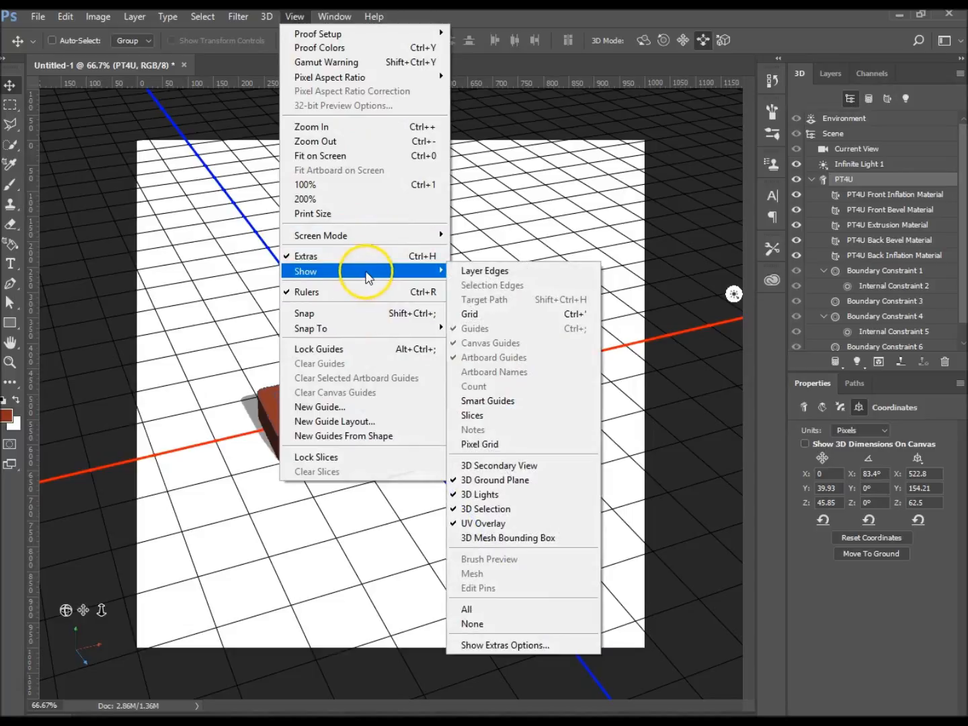
click(532, 466)
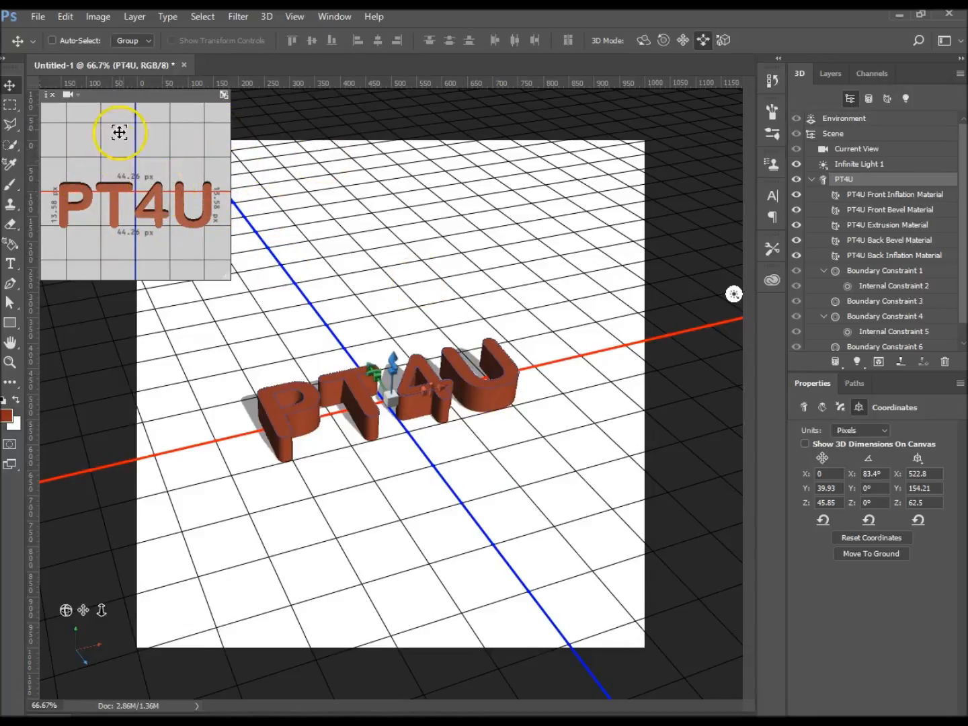
click(69, 94)
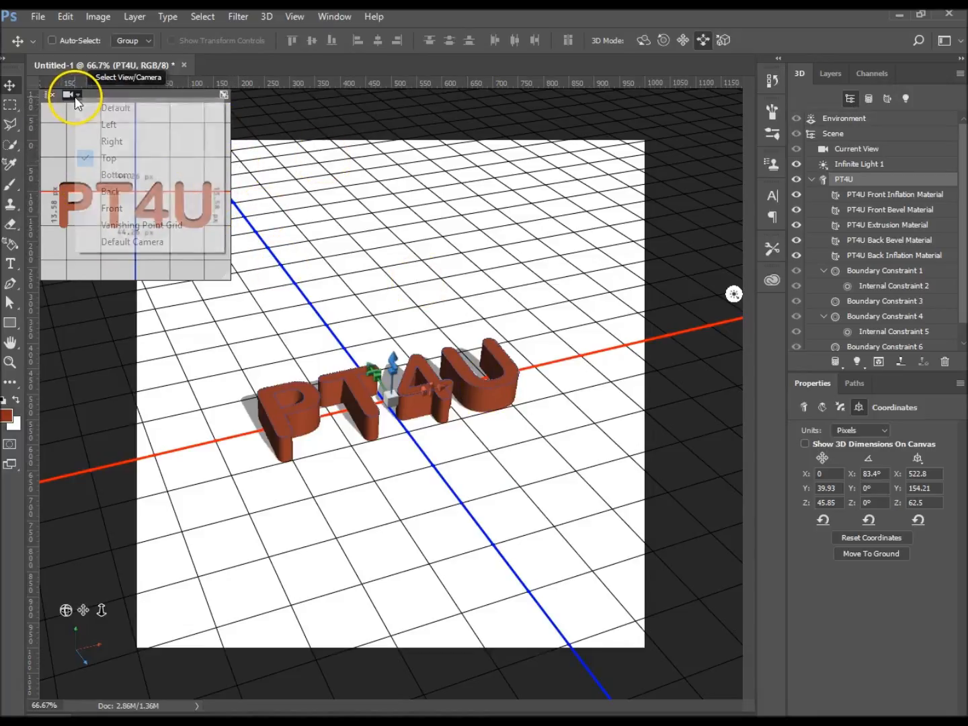
click(103, 124)
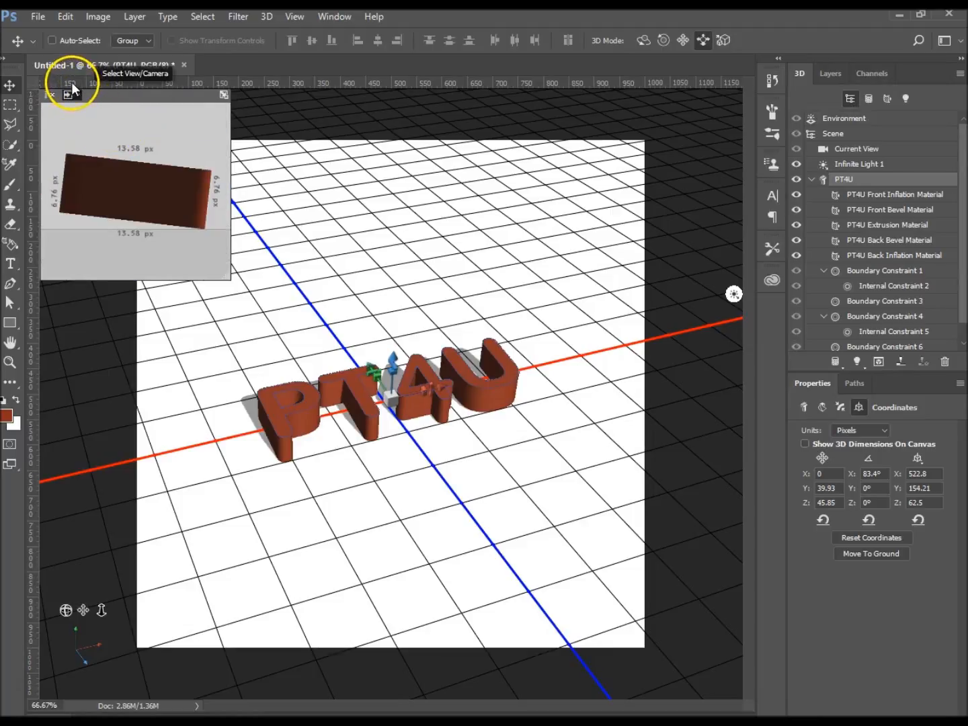
click(70, 92)
click(107, 134)
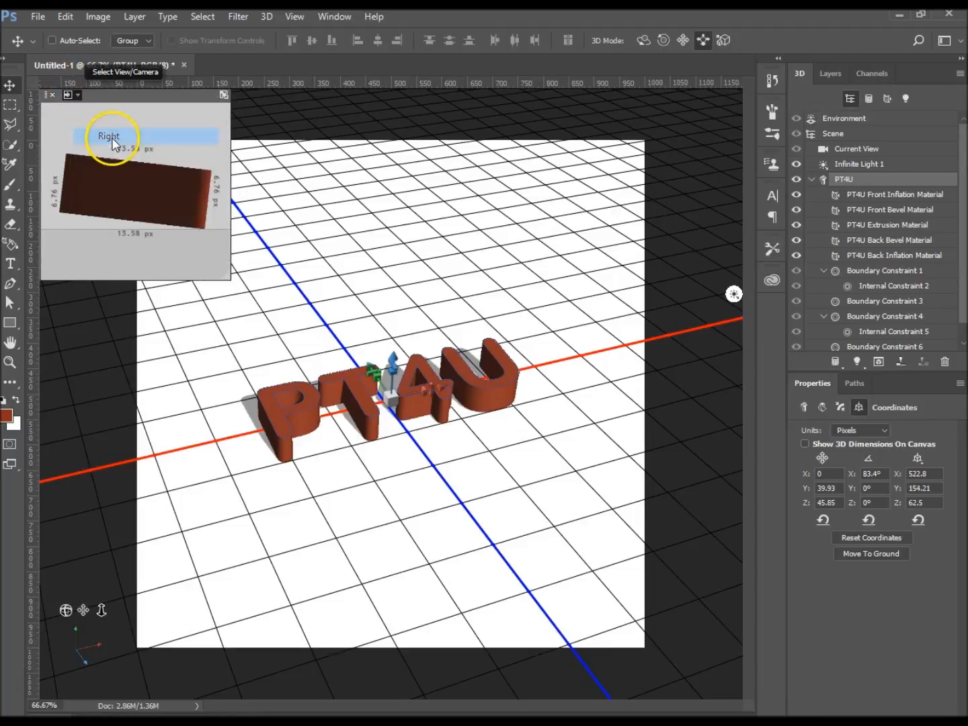
click(73, 93)
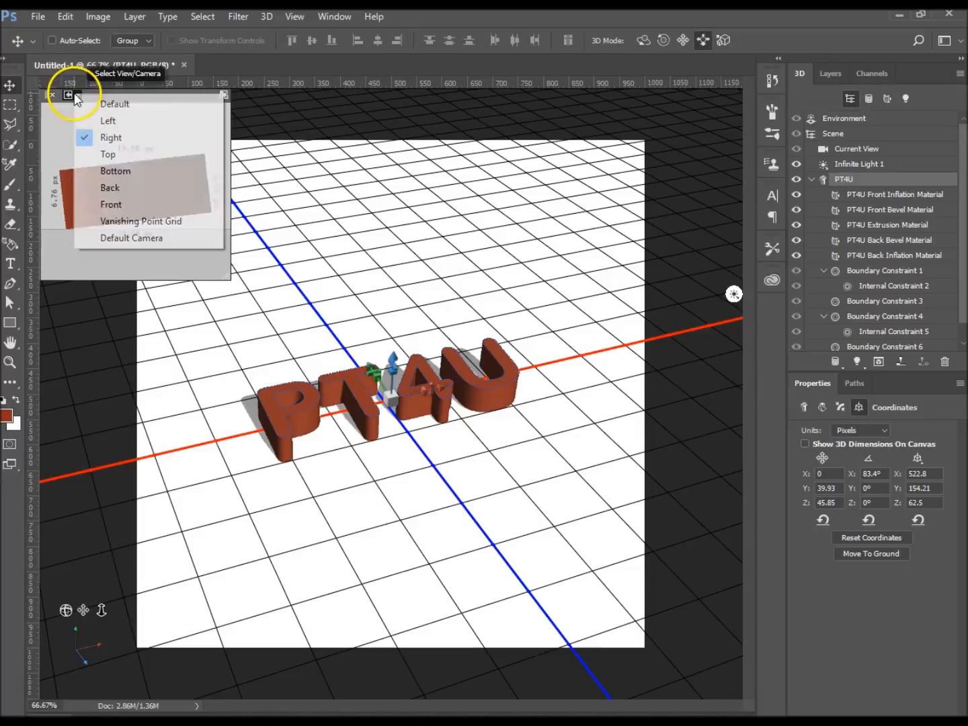
click(109, 154)
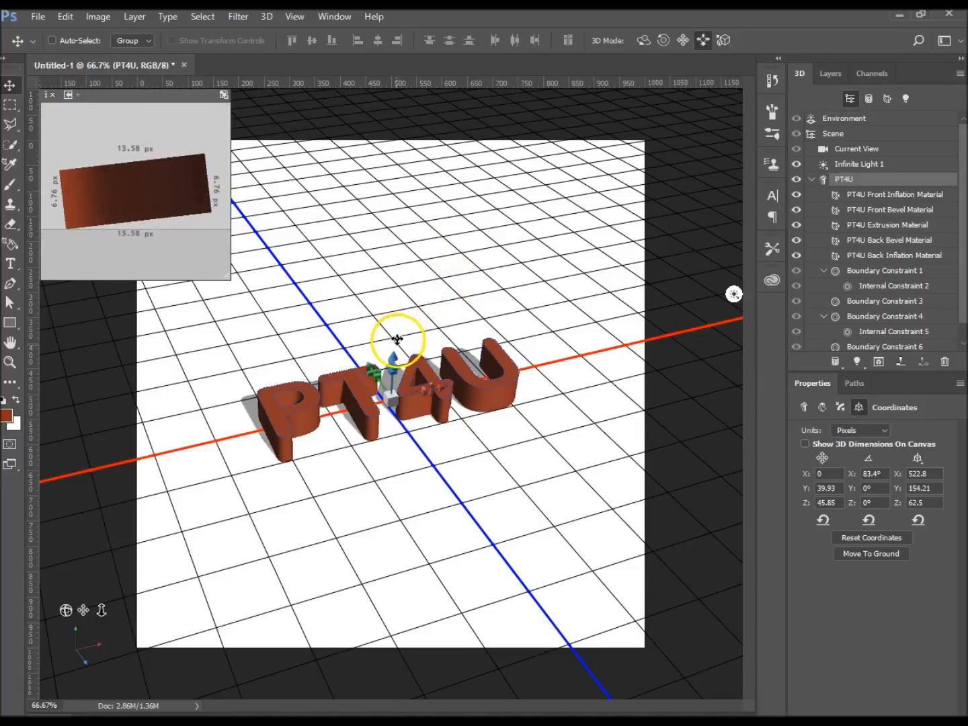
drag(395, 365, 370, 352)
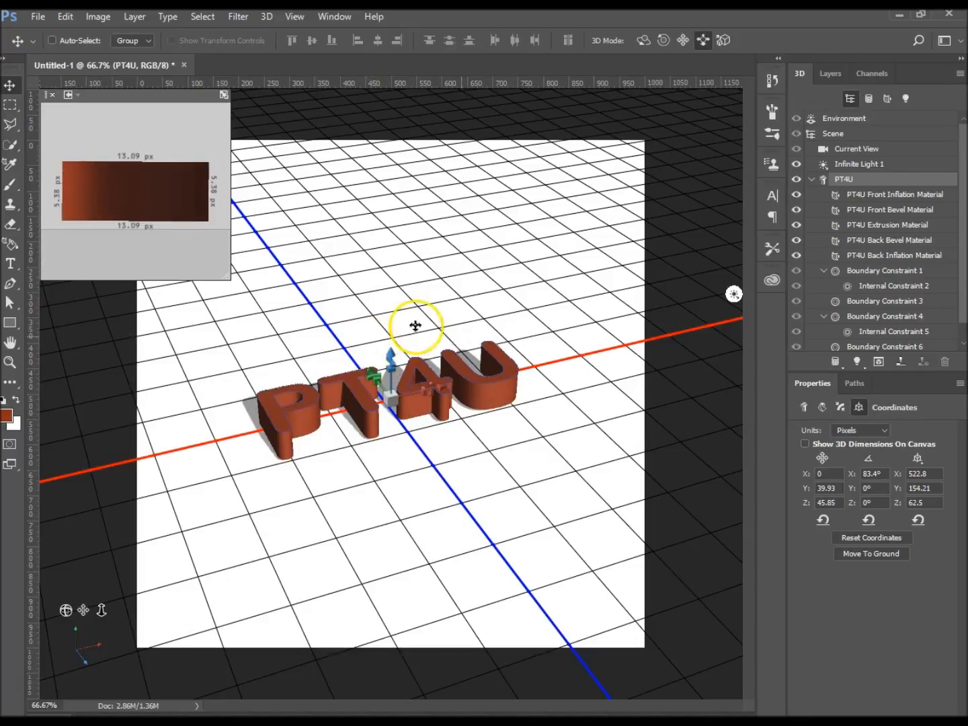
- Set the PT4U mesh's extrusion depth to -25 px and move it to the ground
click(870, 553)
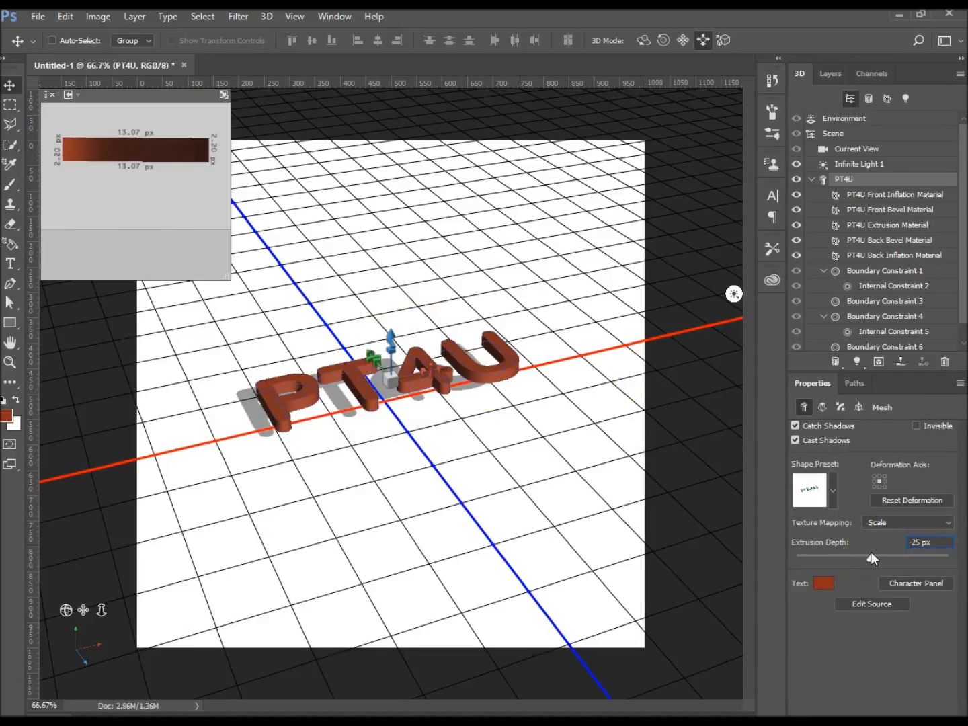
click(859, 407)
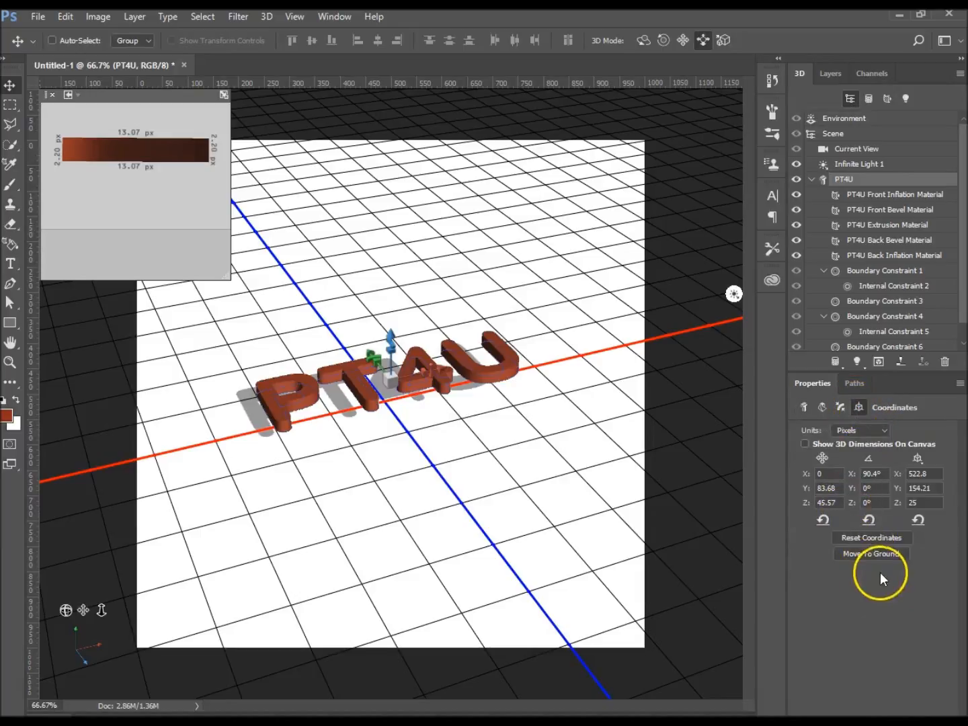
click(875, 553)
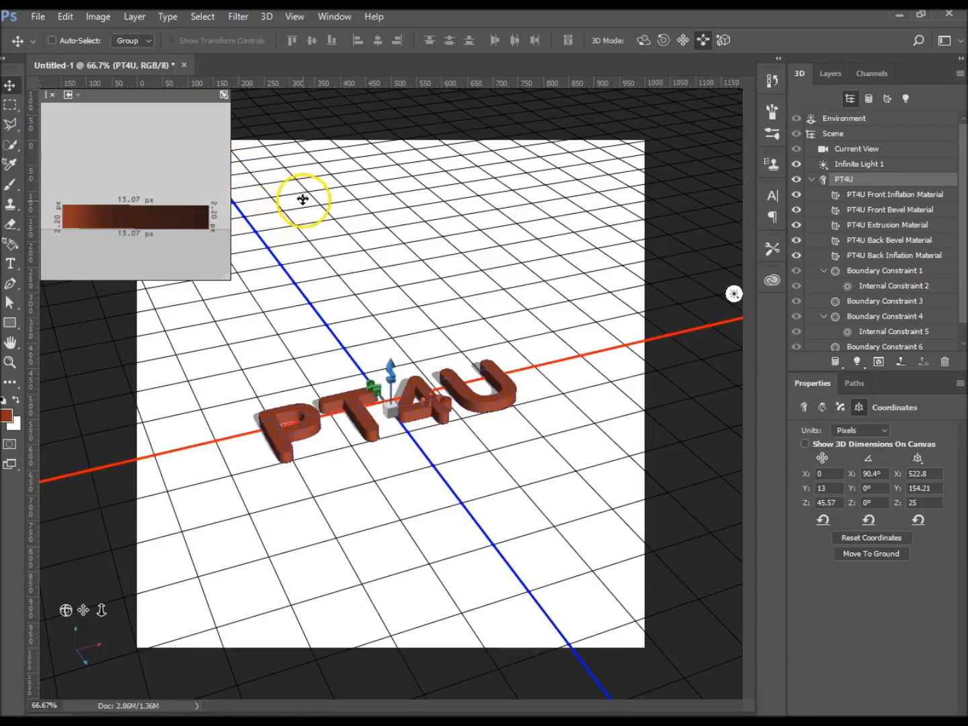
- Fine-tune the PT4U mesh's X-axis rotation to about 90.1°, closing the secondary view, and move the mesh to the ground
mouse_move(392, 378)
mouse_down()
mouse_move(404, 388)
mouse_move(397, 378)
mouse_up()
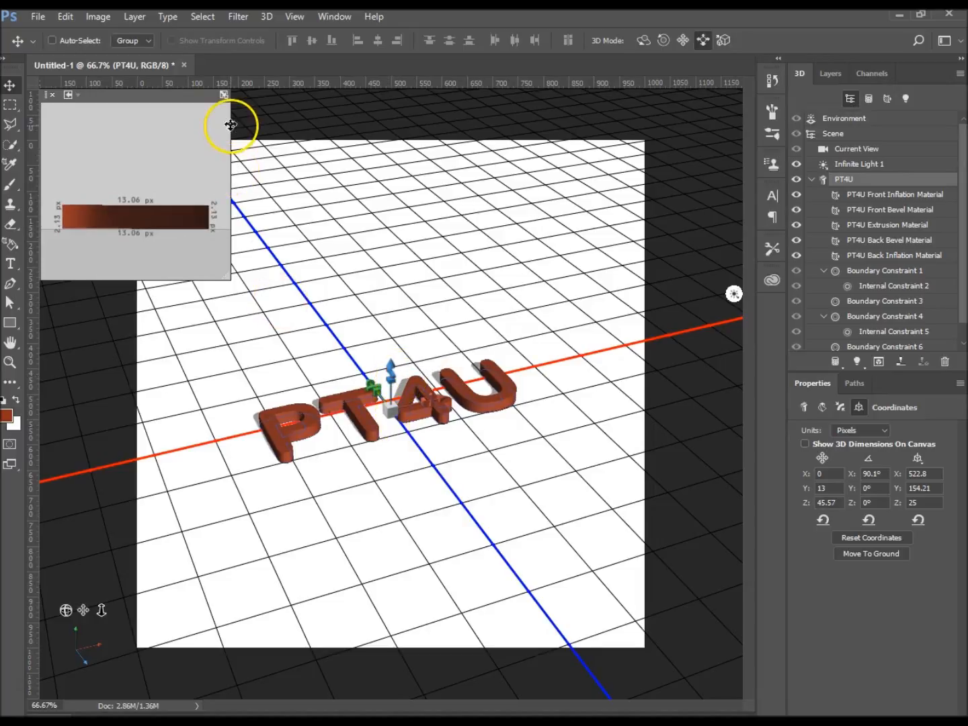
click(52, 97)
click(874, 553)
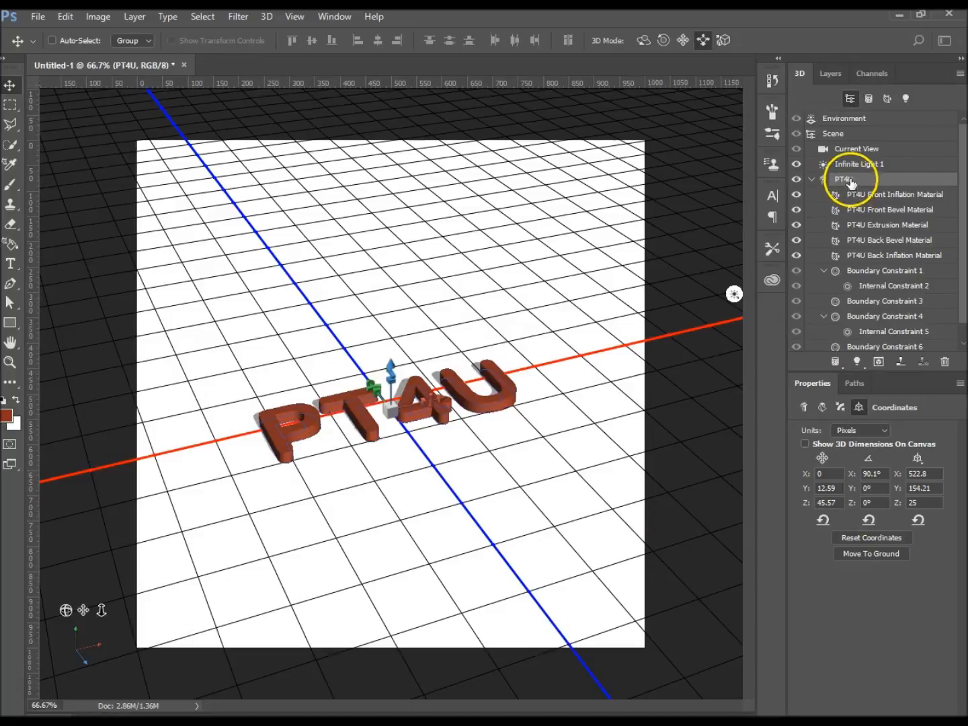
- Set the PT4U mesh's extrusion depth to 50 px and move it onto the ground plane again
click(805, 406)
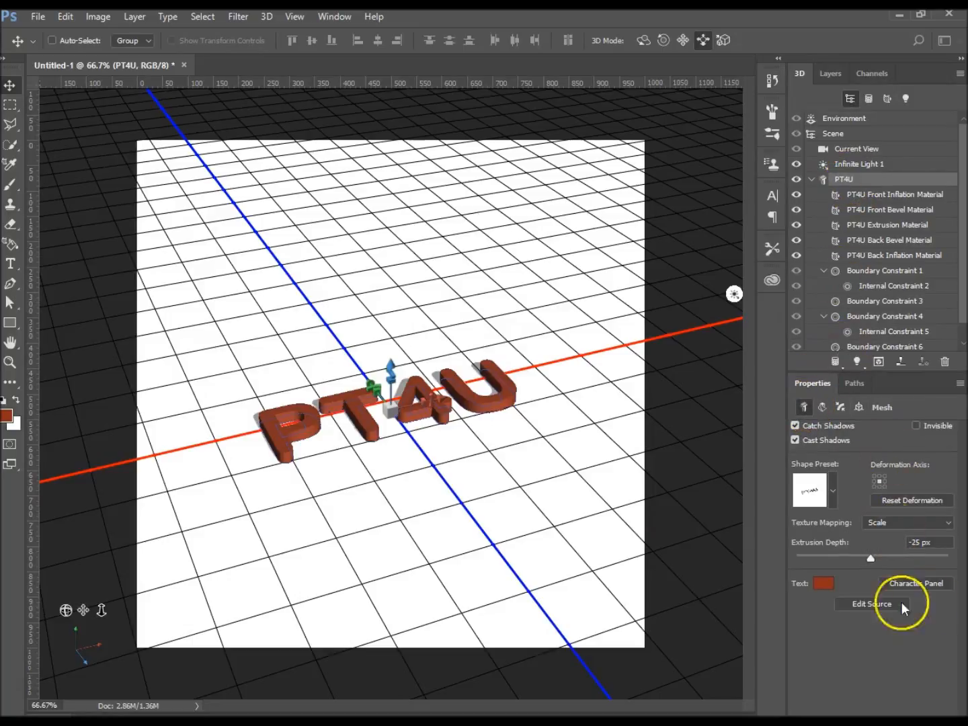
drag(868, 559, 875, 560)
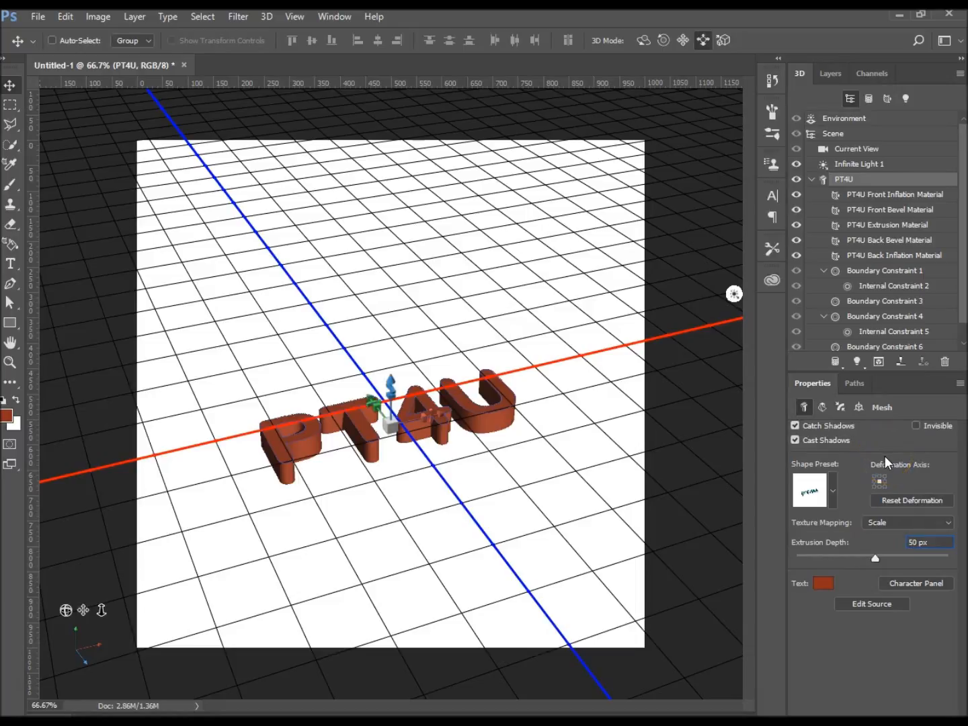
click(859, 411)
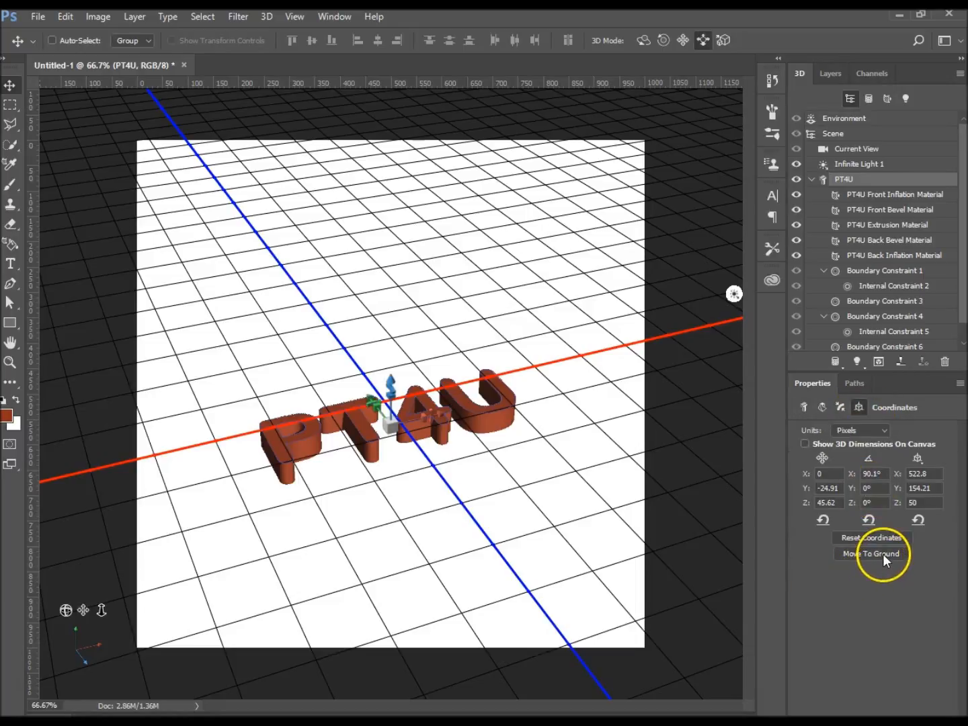
click(882, 554)
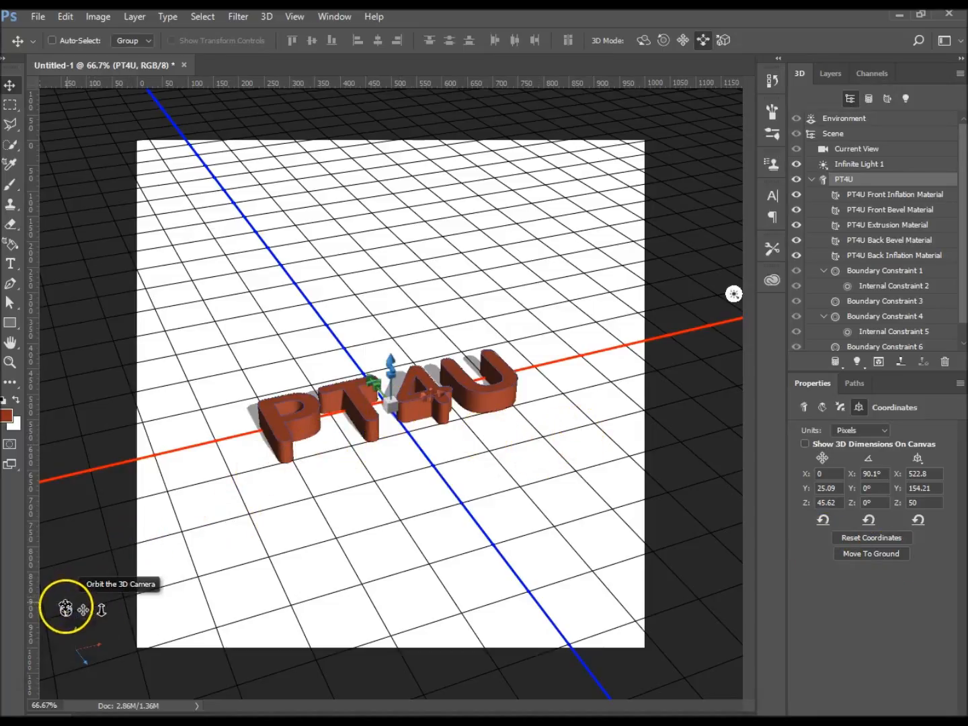
- Set the PT4U Front Inflation Material's diffuse color to bright yellow (H 59, S 93, B 53) with +1.00 stop intensity
drag(71, 613, 76, 622)
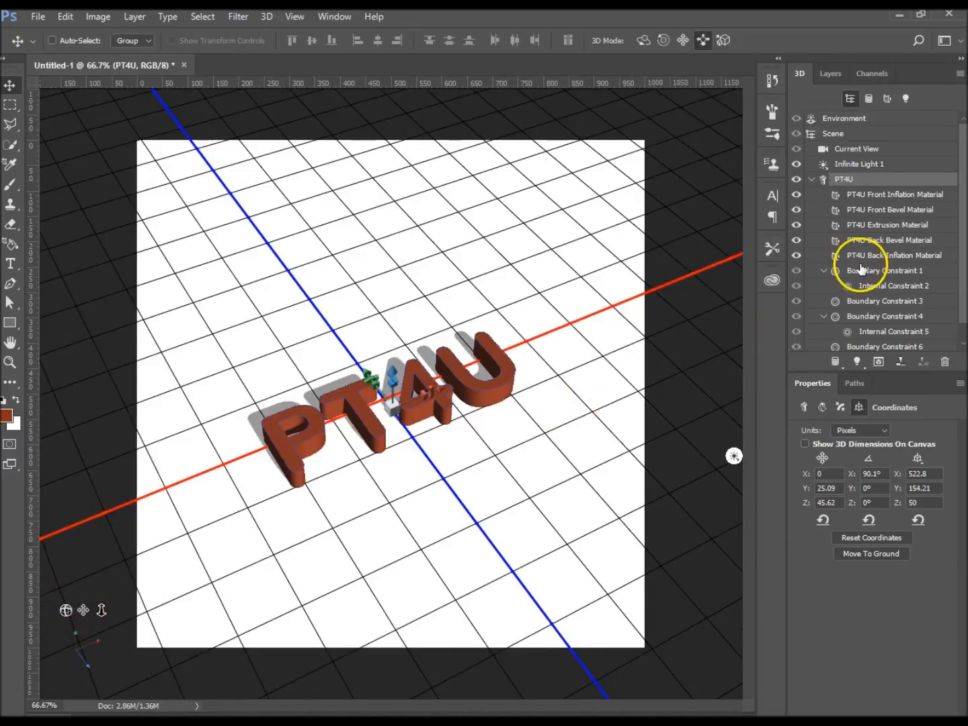
click(915, 196)
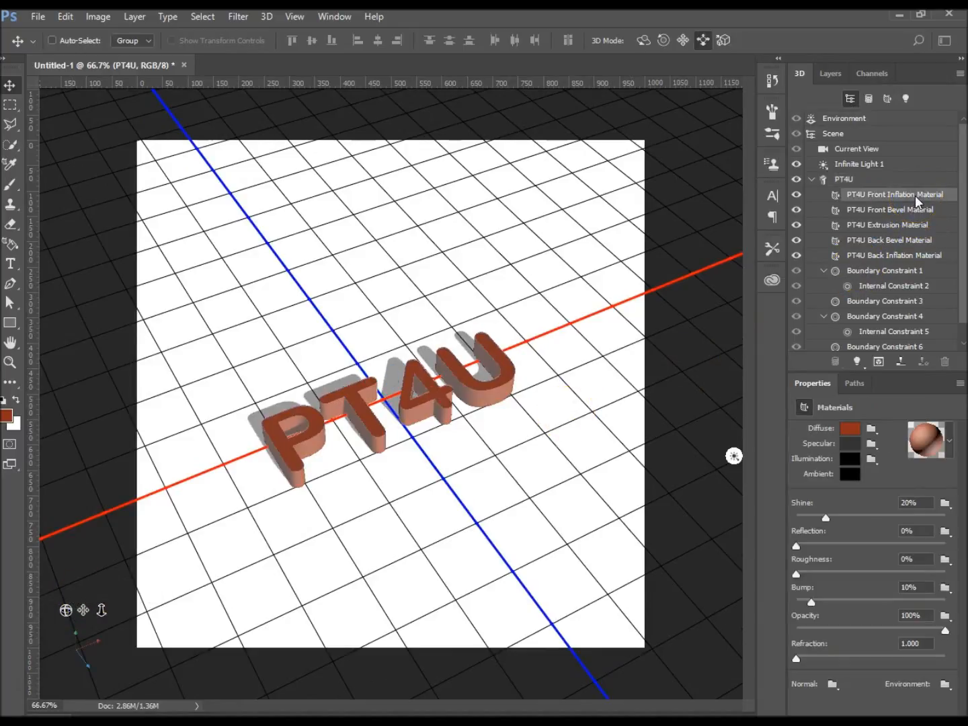
click(848, 433)
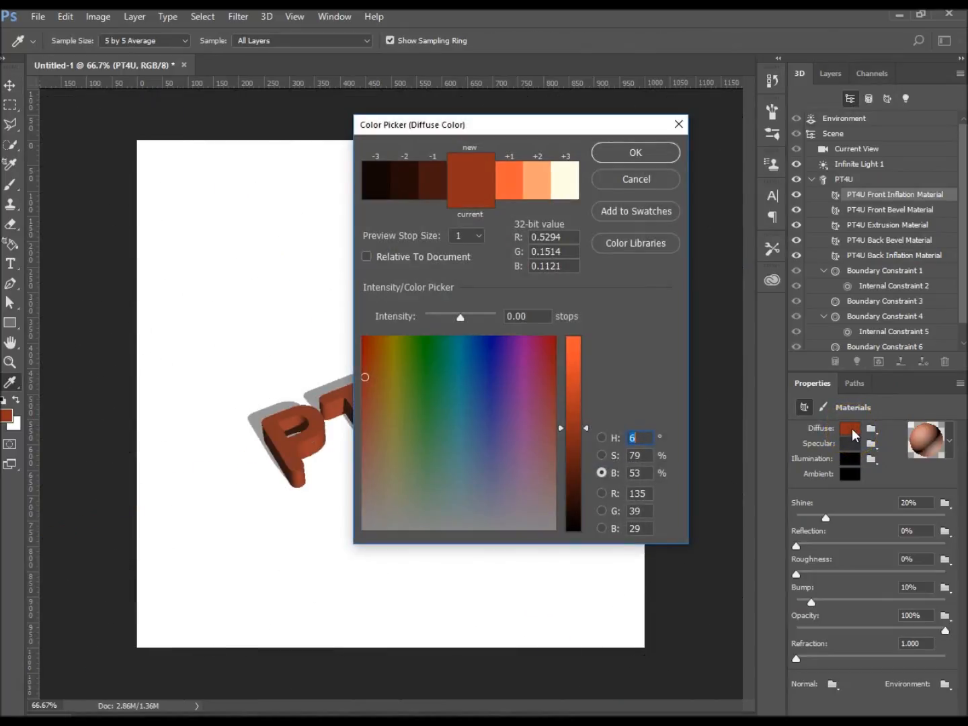
click(396, 348)
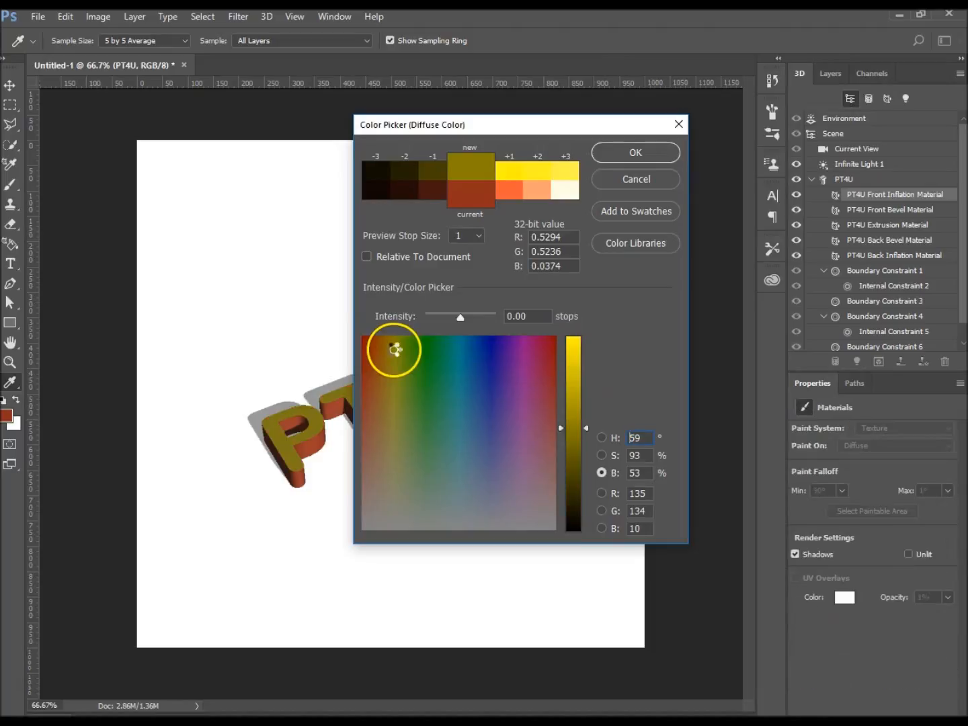
click(505, 171)
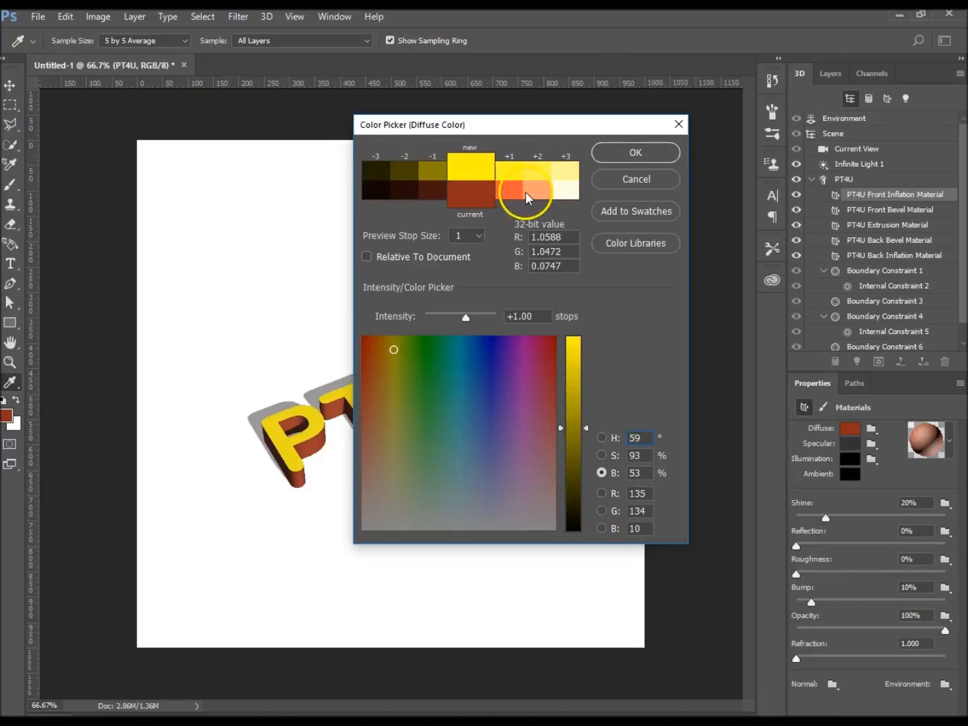
click(635, 152)
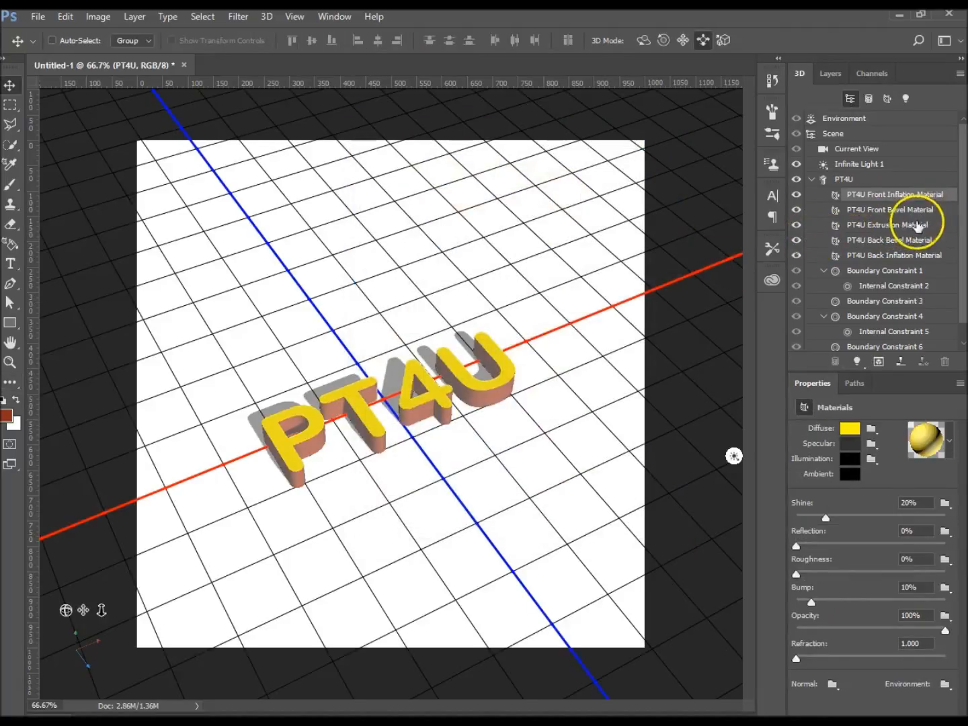
- Set the PT4U Front Bevel Material's diffuse color to blue (H 239, S 94, B 53)
click(922, 209)
click(850, 428)
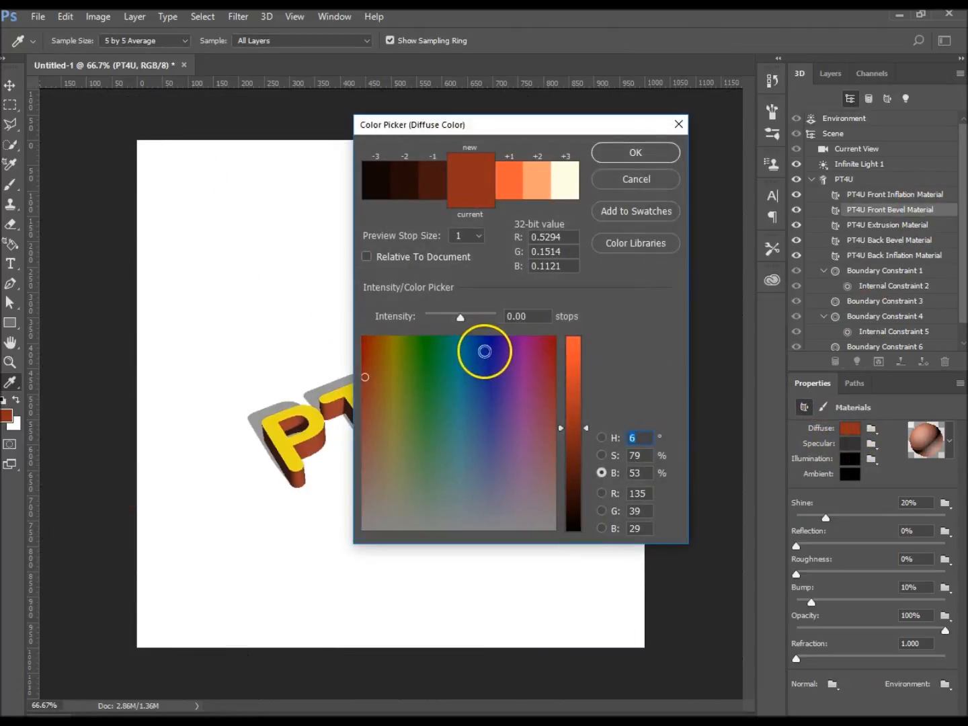
click(490, 347)
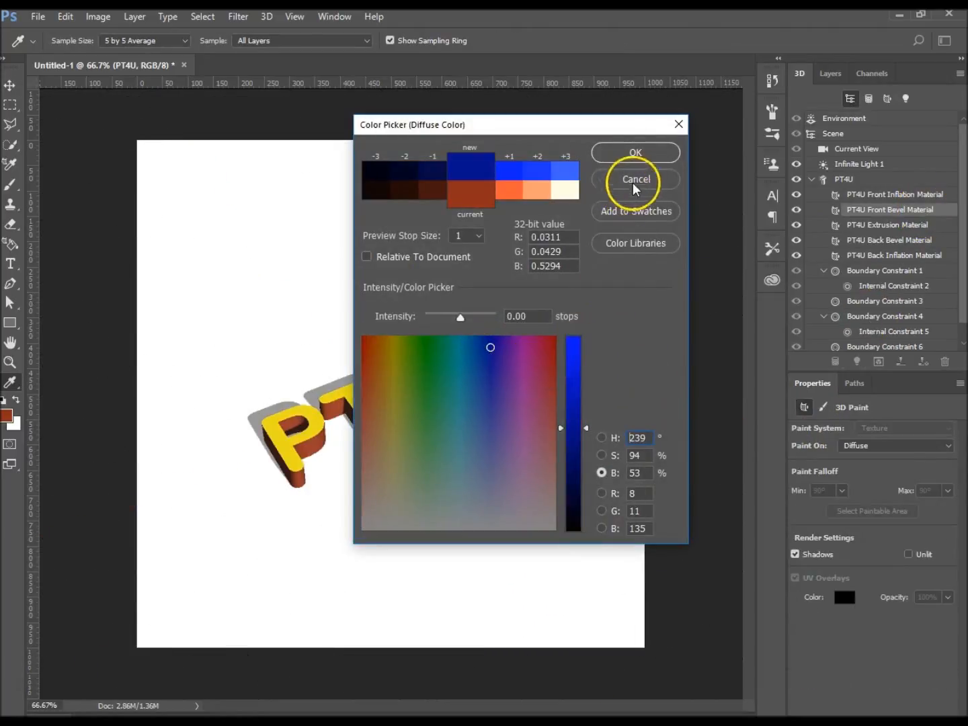
click(645, 156)
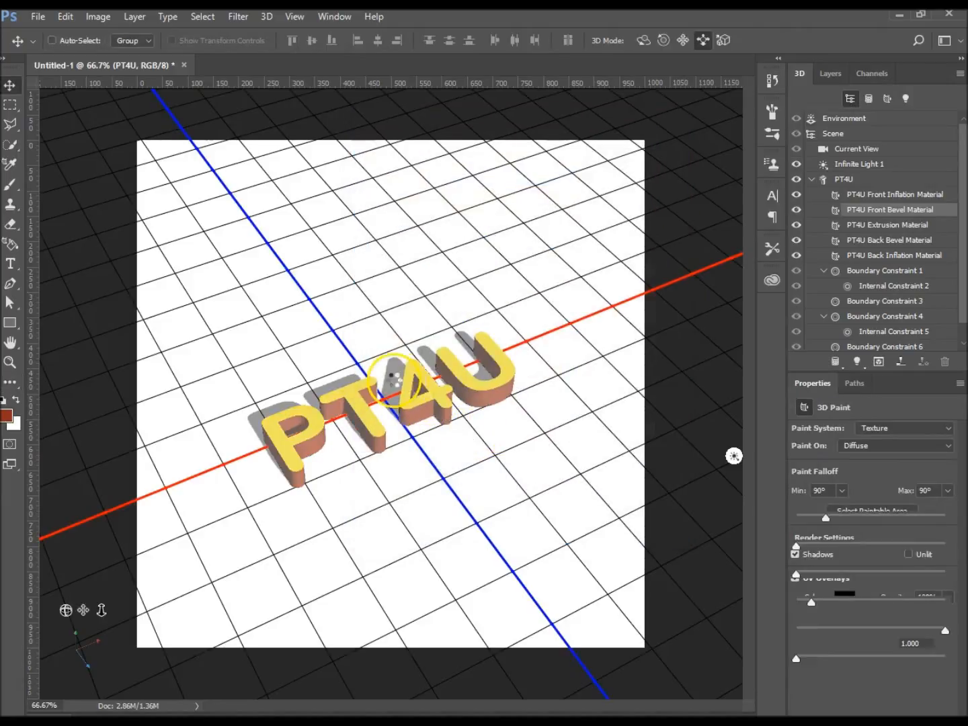
- Apply the red brick material preset to the PT4U Extrusion Material
click(916, 230)
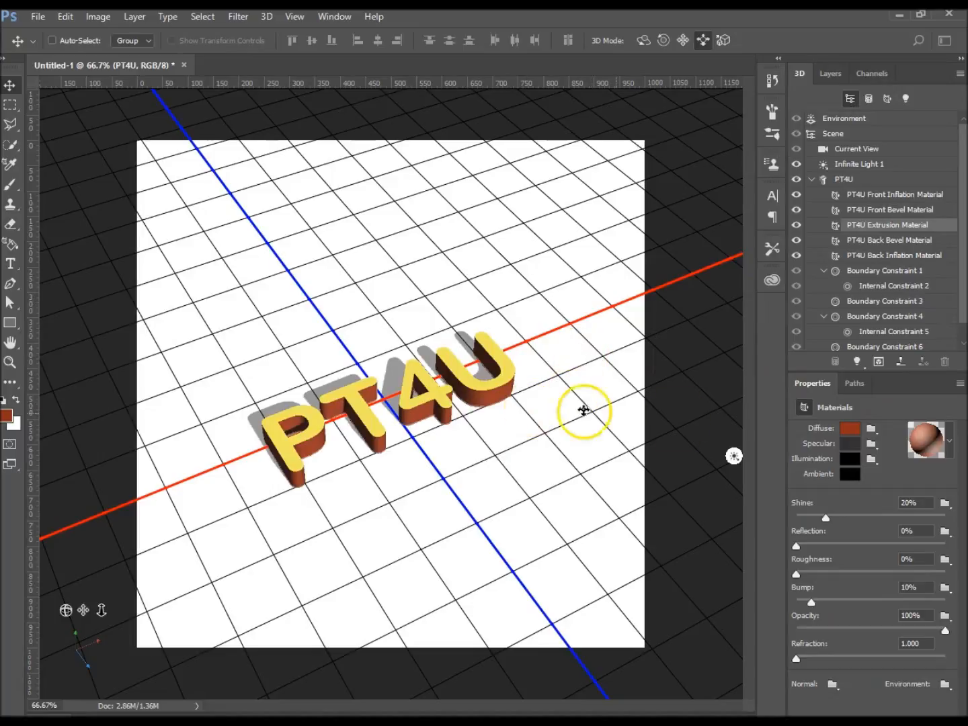
click(949, 441)
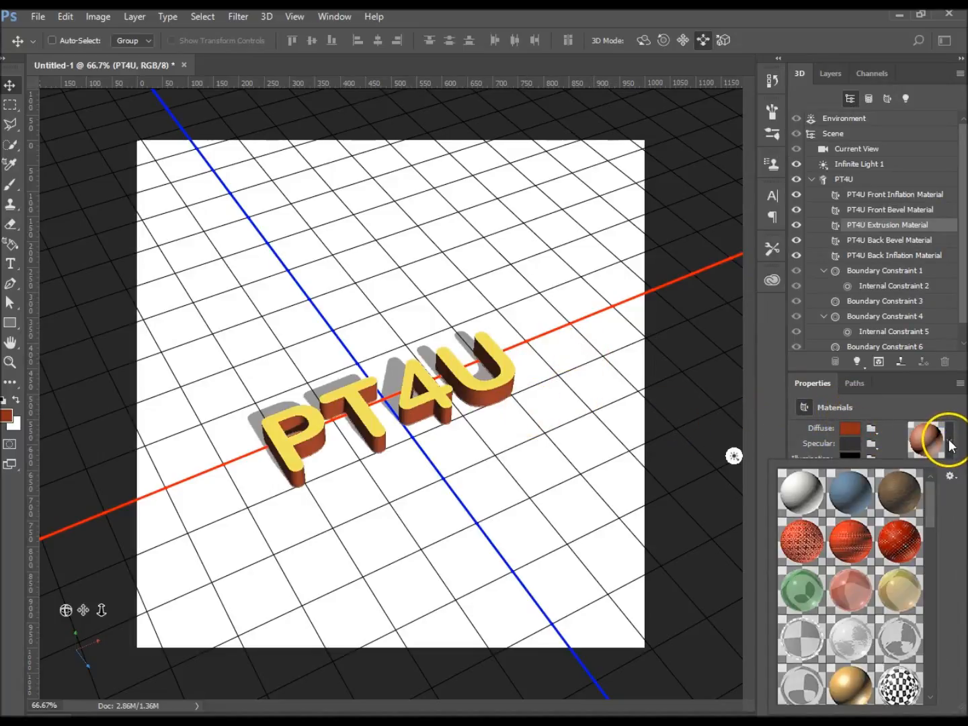
click(950, 444)
click(953, 444)
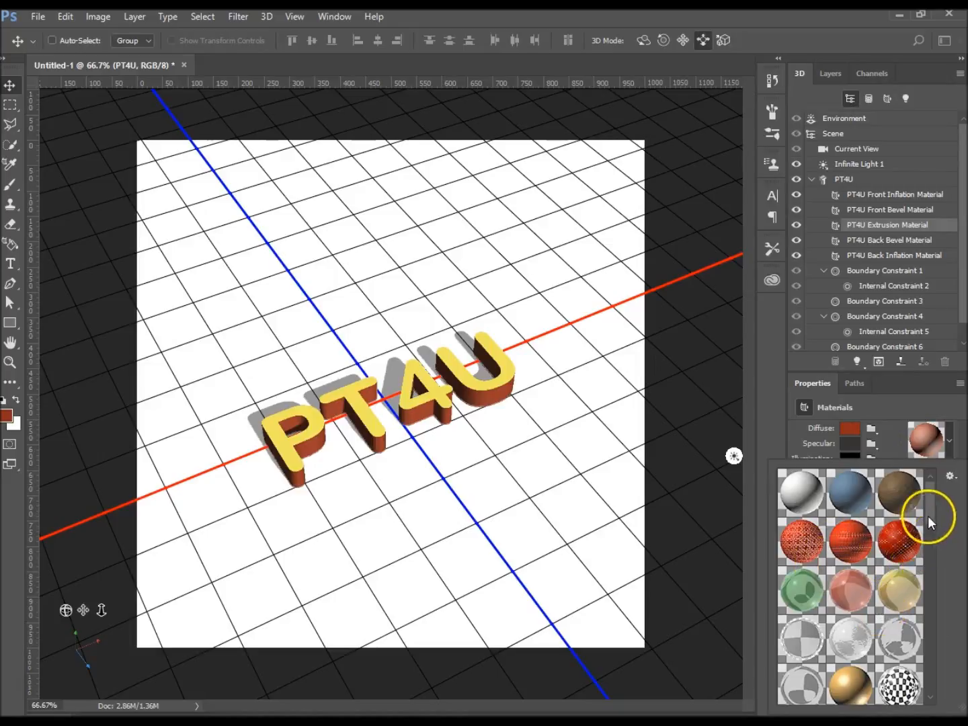
scroll(930, 514, down, 1)
drag(932, 508, 935, 564)
click(847, 600)
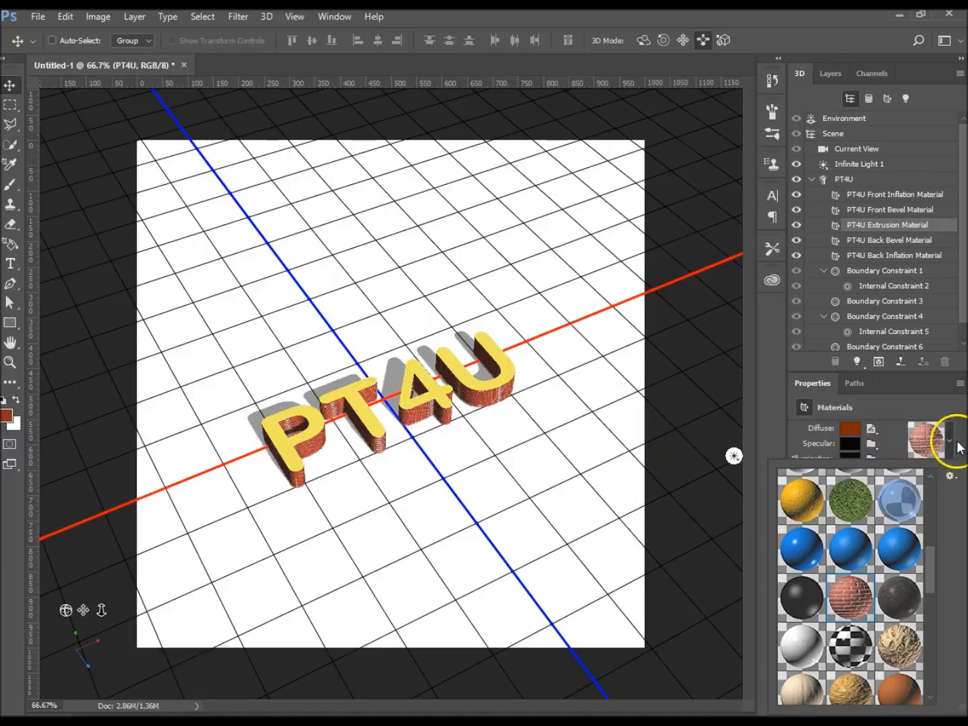
click(934, 433)
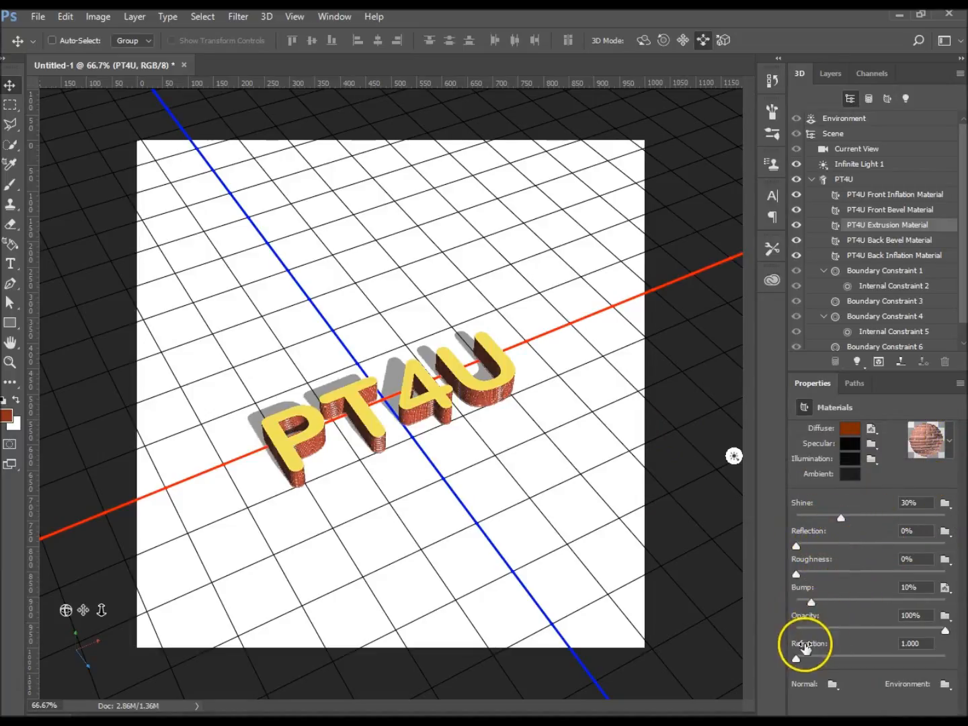
mouse_move(838, 519)
mouse_down()
mouse_move(824, 519)
mouse_move(840, 521)
mouse_up()
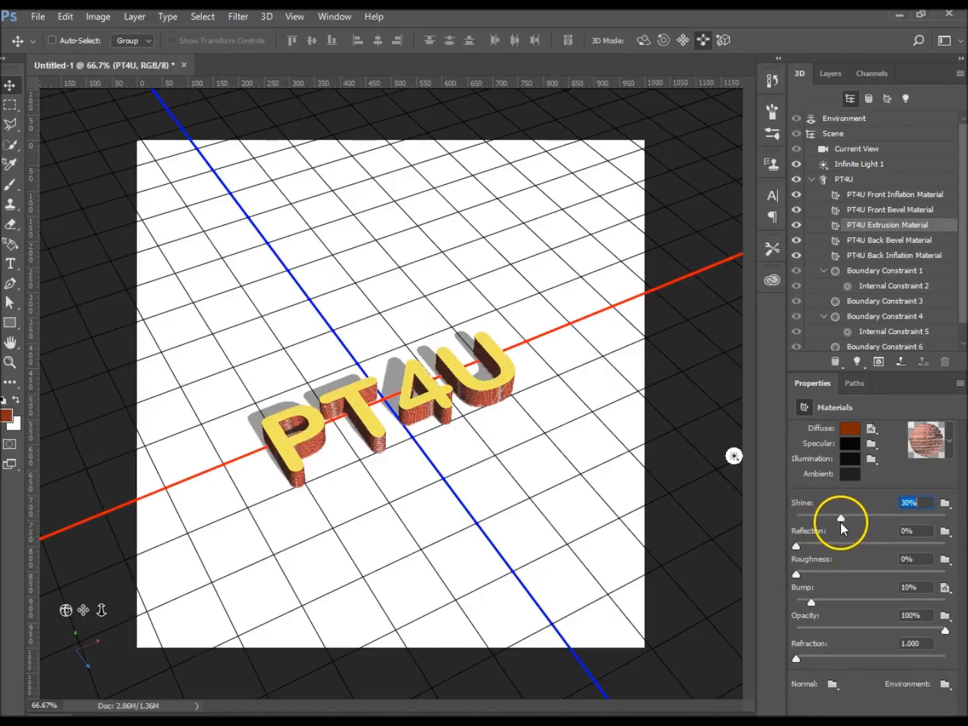
- Apply the red brick material preset to the PT4U Back Bevel Material
click(915, 239)
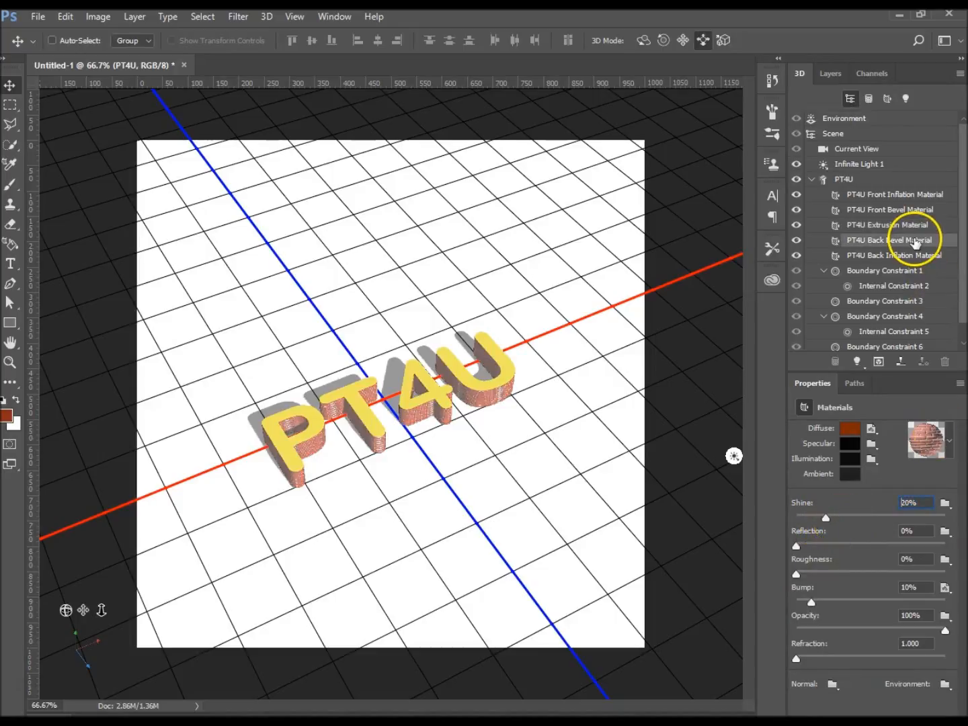
click(949, 440)
click(863, 598)
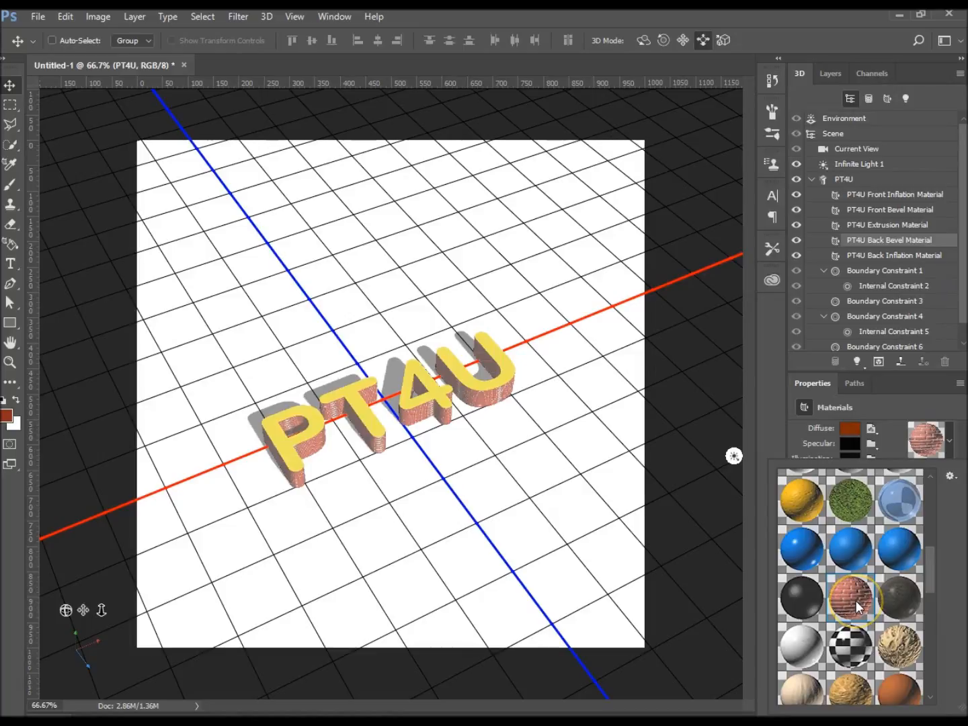
click(938, 438)
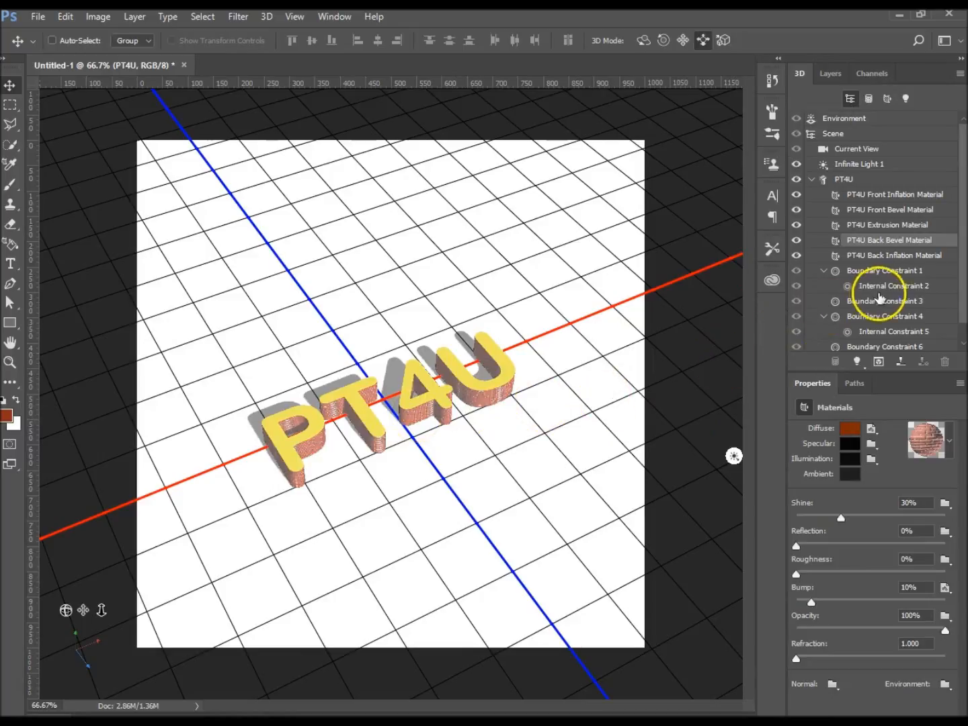
- Apply the red brick material preset to all five PT4U materials at once, from Front Inflation through Back Inflation
click(928, 256)
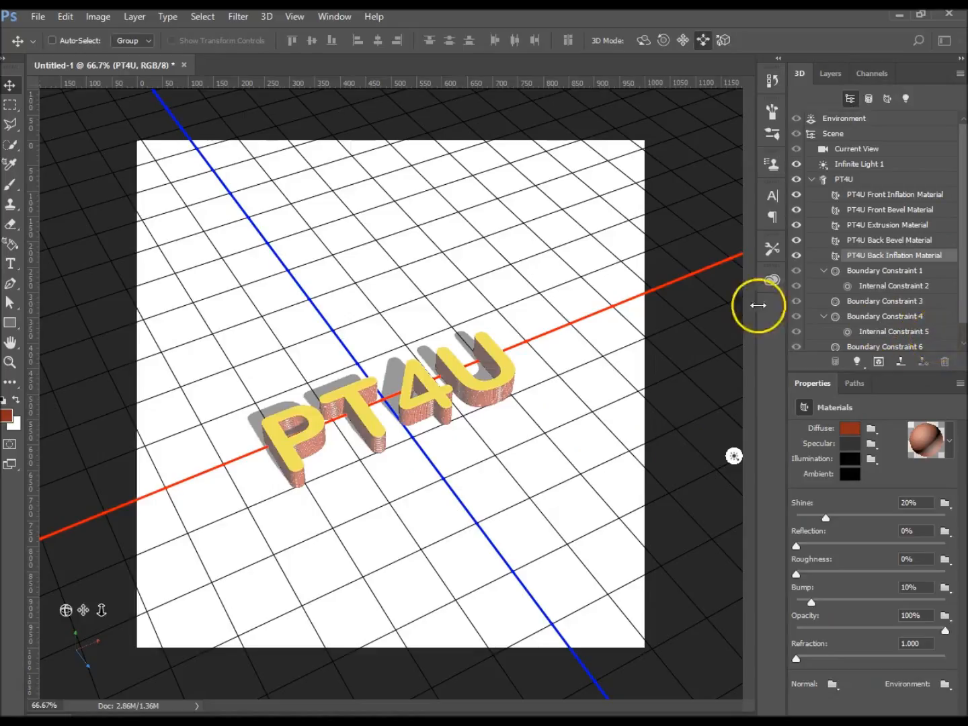
click(914, 195)
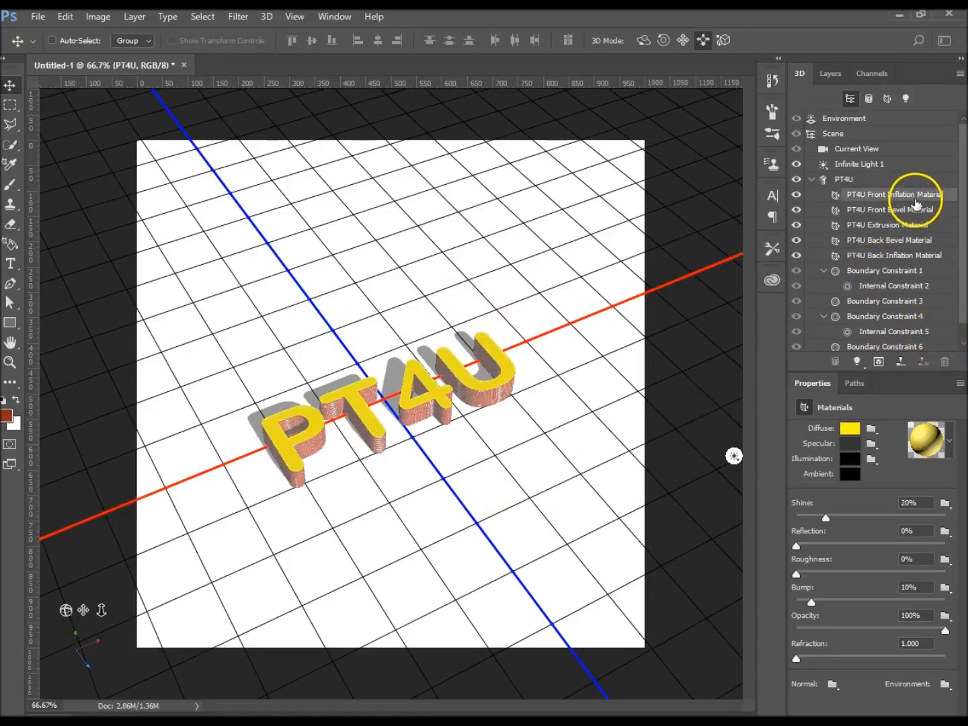
shift+click(899, 255)
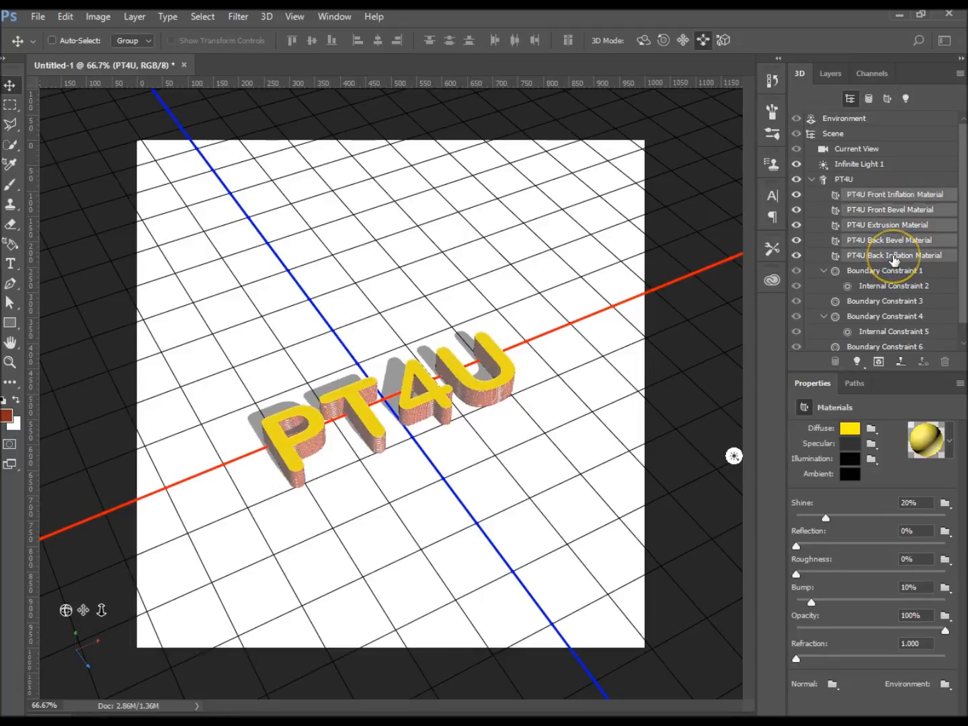
click(946, 440)
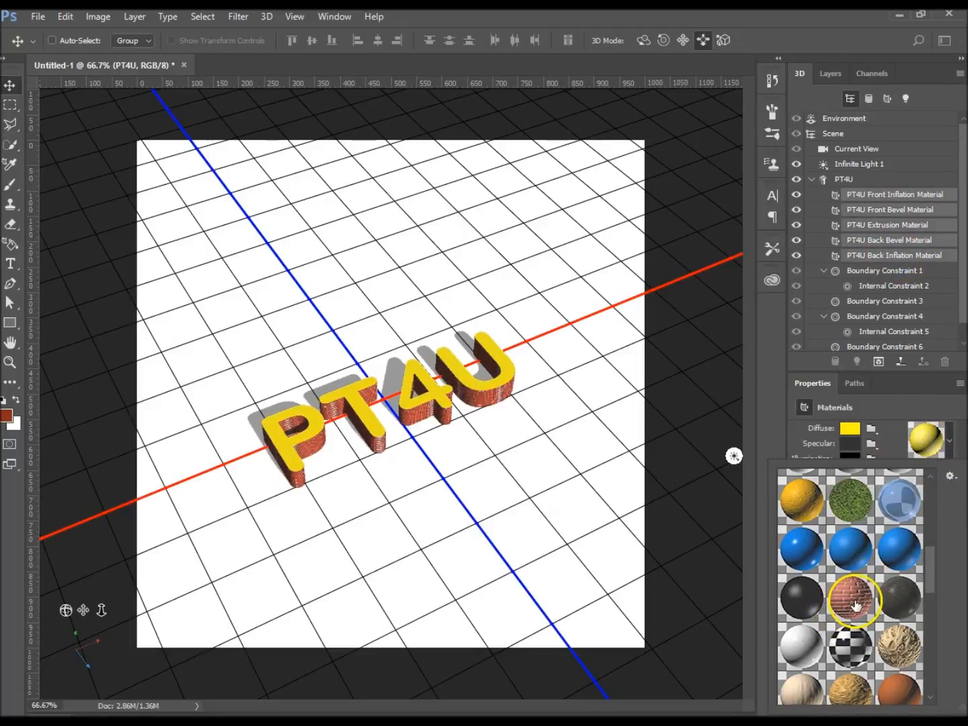
click(854, 600)
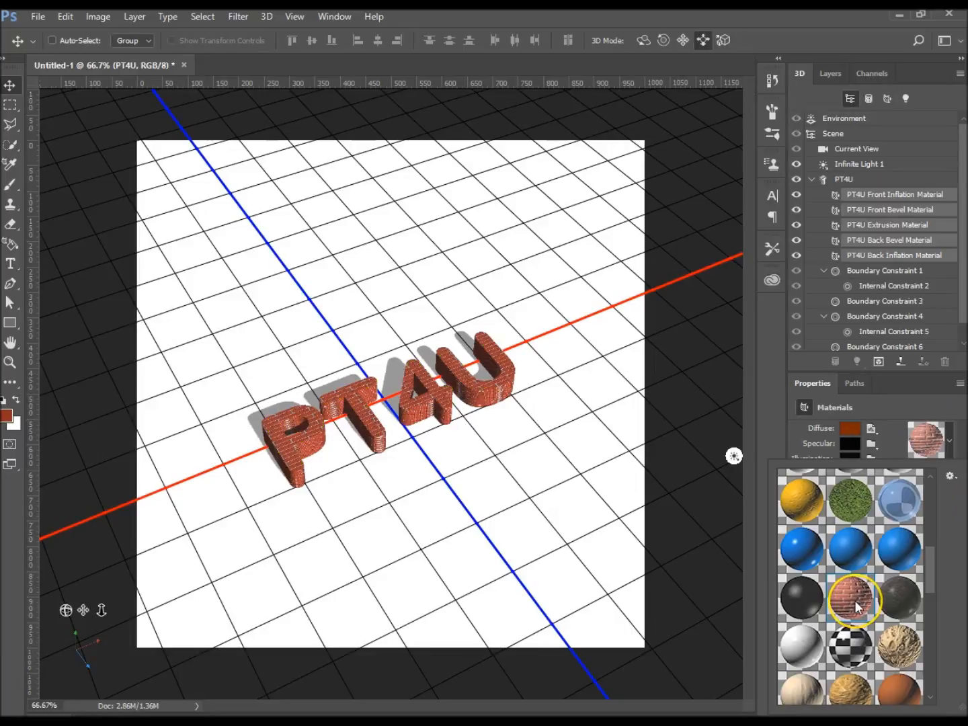
click(948, 444)
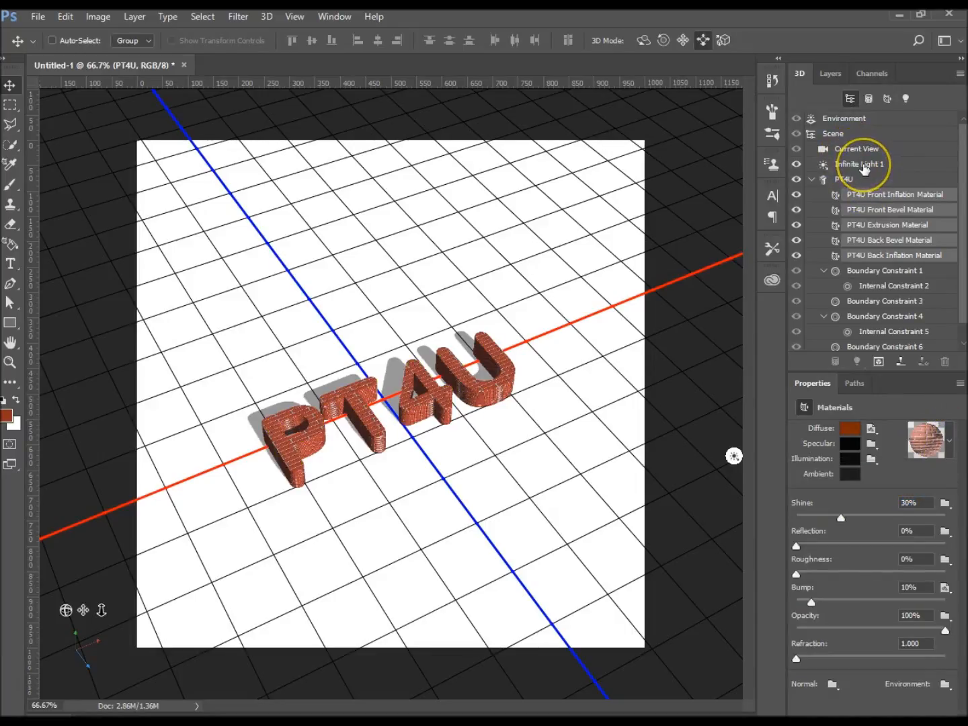
- Aim Infinite Light 1 from the front left so the letters' shadows fall behind them, and set its shadow softness to 30%
click(852, 163)
drag(479, 414, 308, 461)
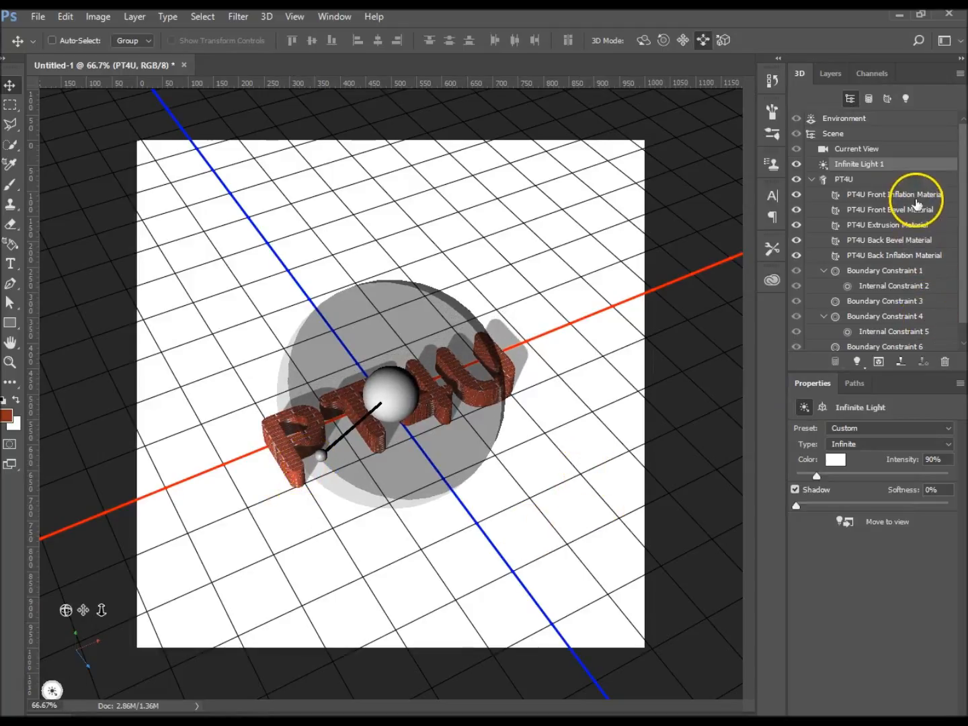
drag(795, 506, 837, 504)
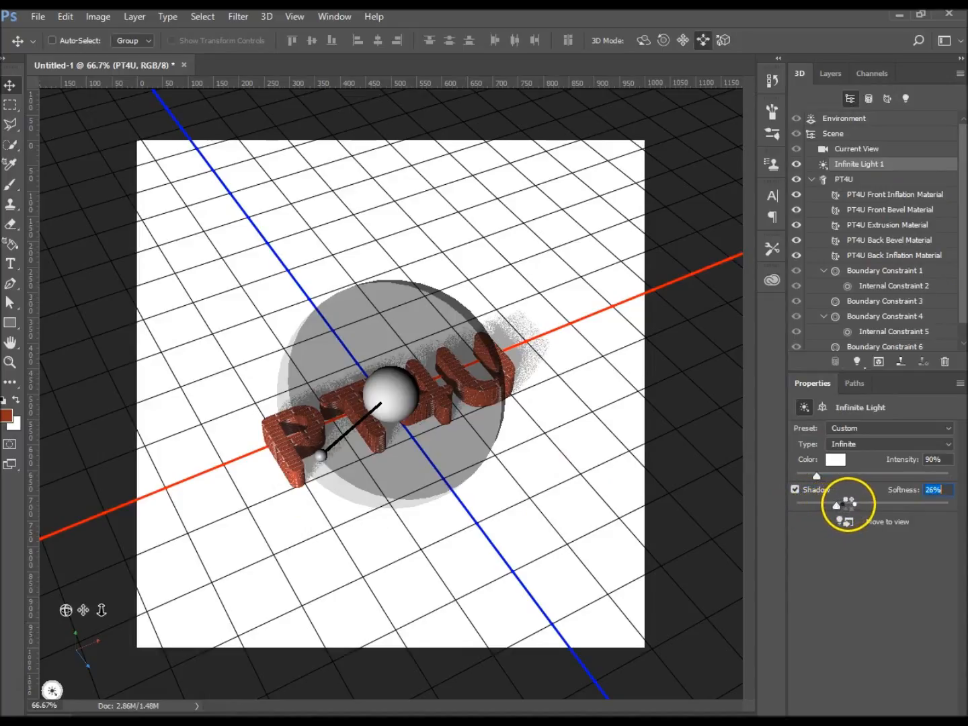
click(849, 504)
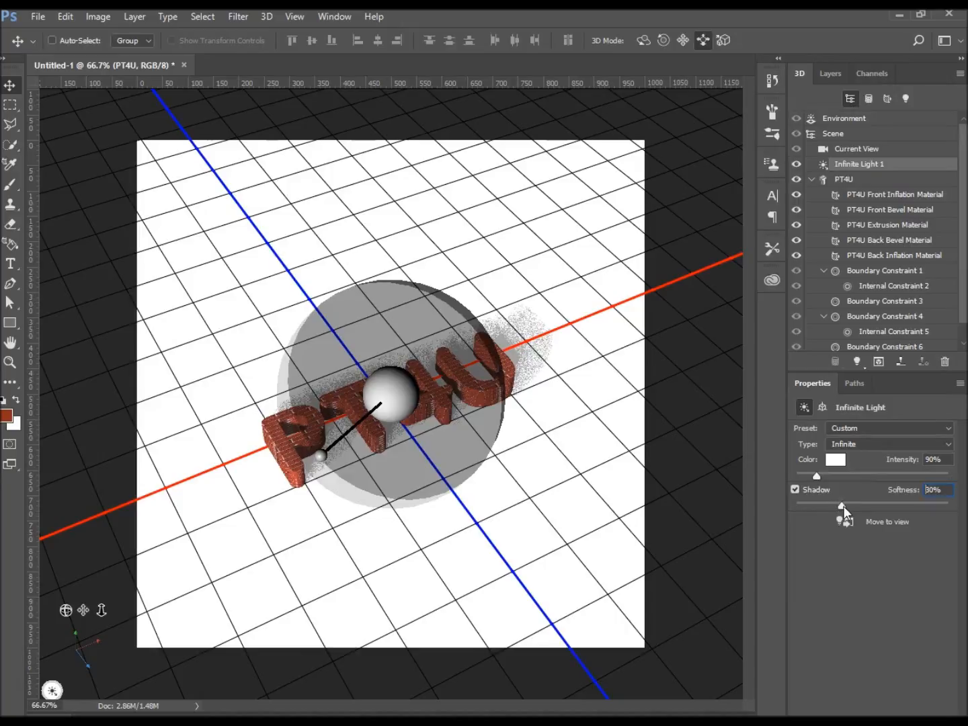
click(484, 391)
drag(484, 391, 509, 496)
- Check which PT4U materials cover the letters' front faces, side walls and bevels
mouse_move(964, 158)
mouse_down()
mouse_move(967, 191)
mouse_move(957, 162)
mouse_up()
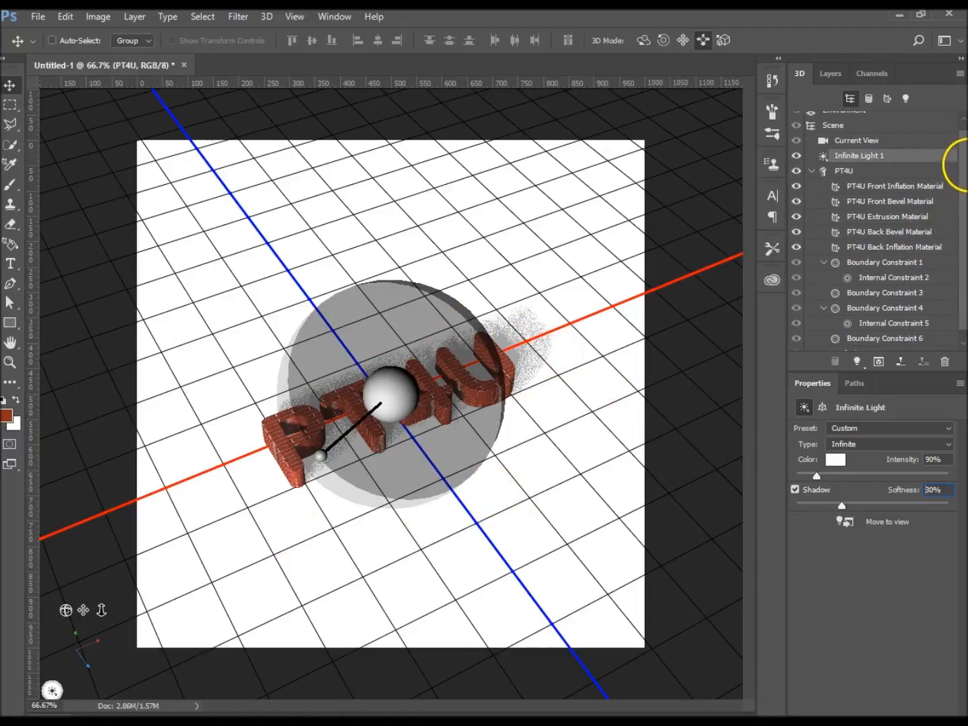
click(852, 172)
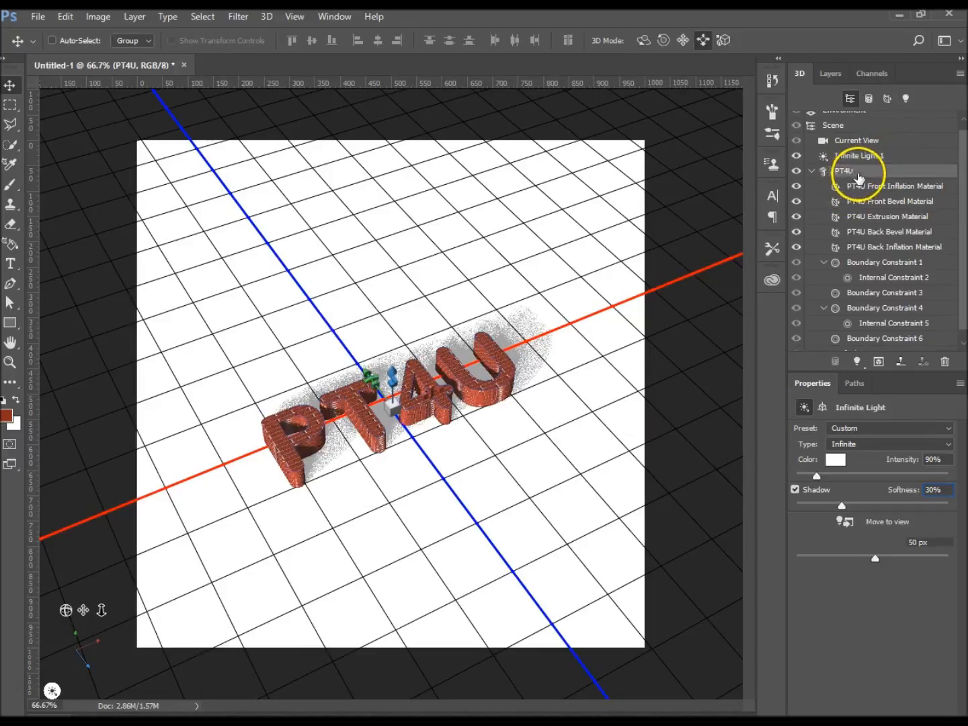
click(307, 440)
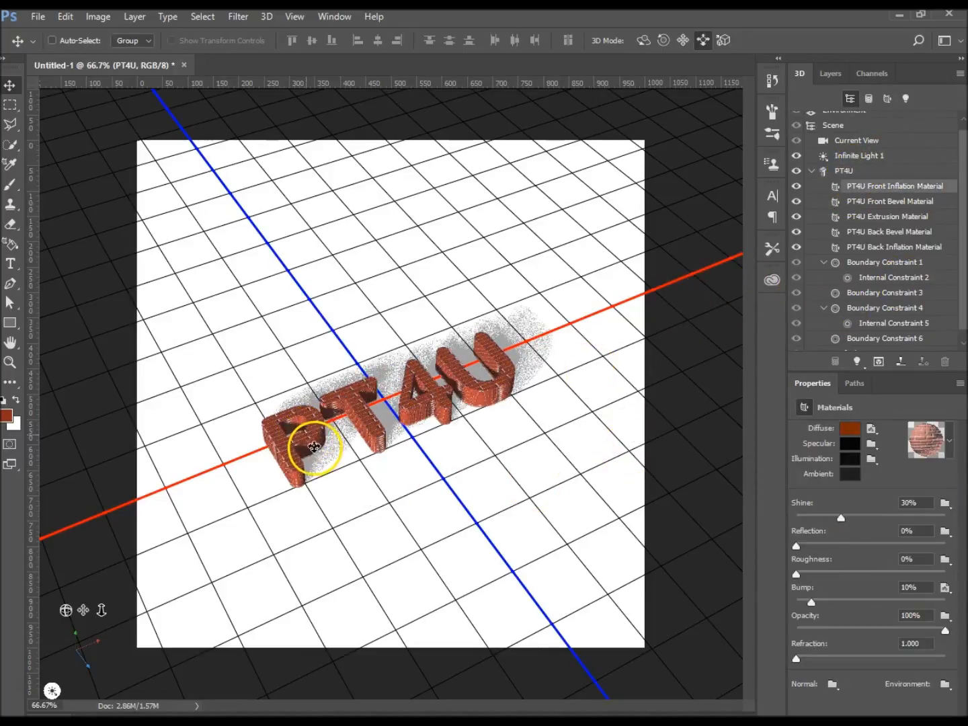
click(313, 448)
click(368, 441)
click(367, 441)
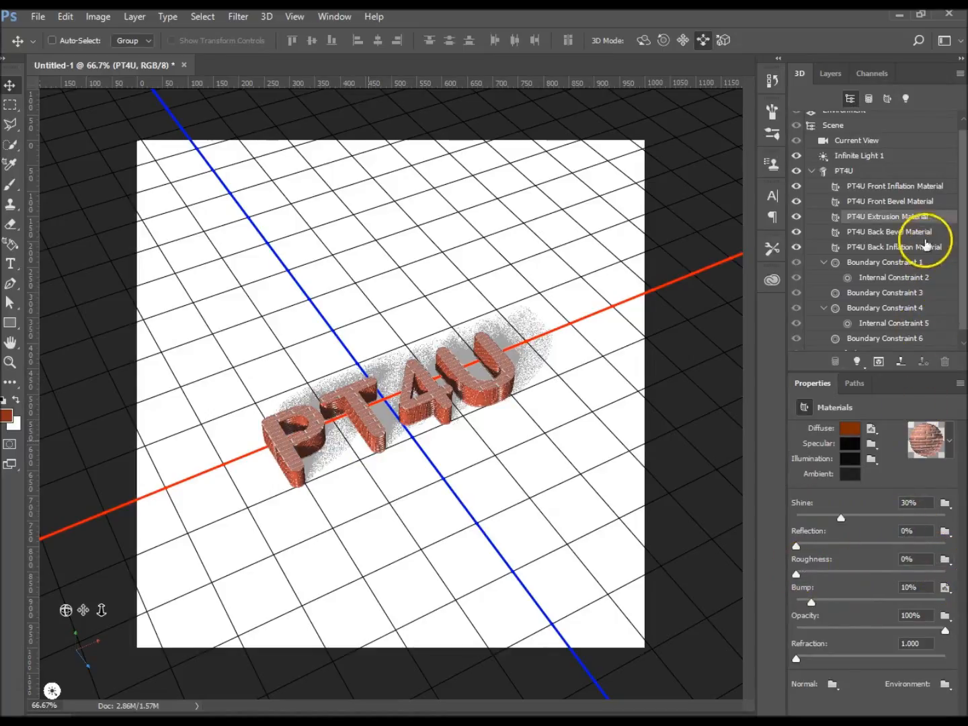
click(918, 202)
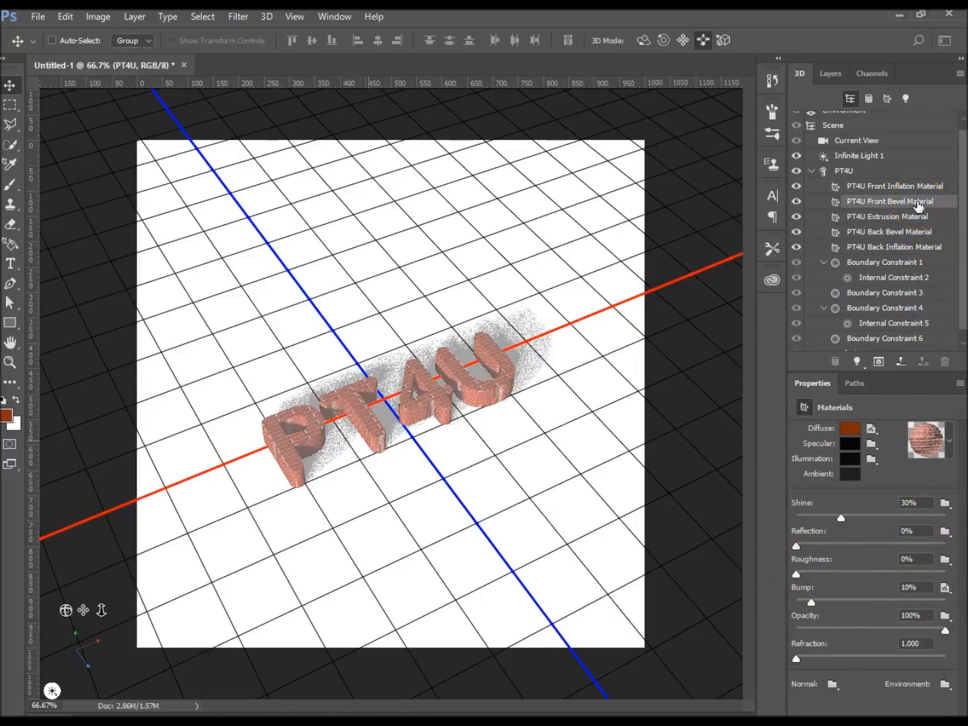
- Set the PT4U Extrusion Material's reflection to 30% and its shine to 21%
click(915, 216)
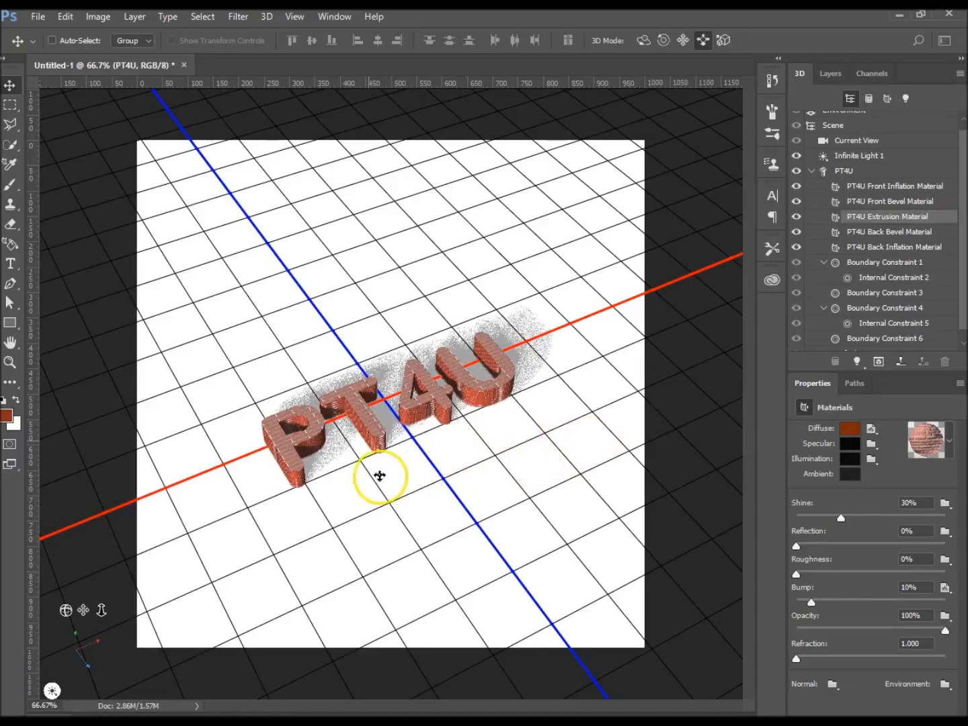
drag(796, 547, 595, 476)
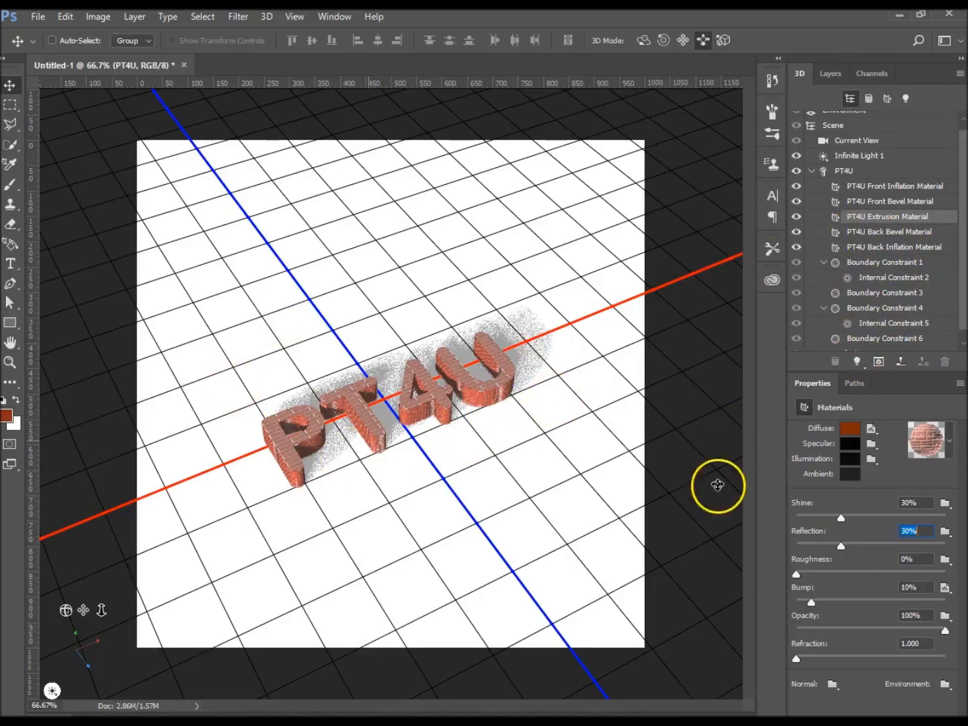
drag(841, 517, 830, 518)
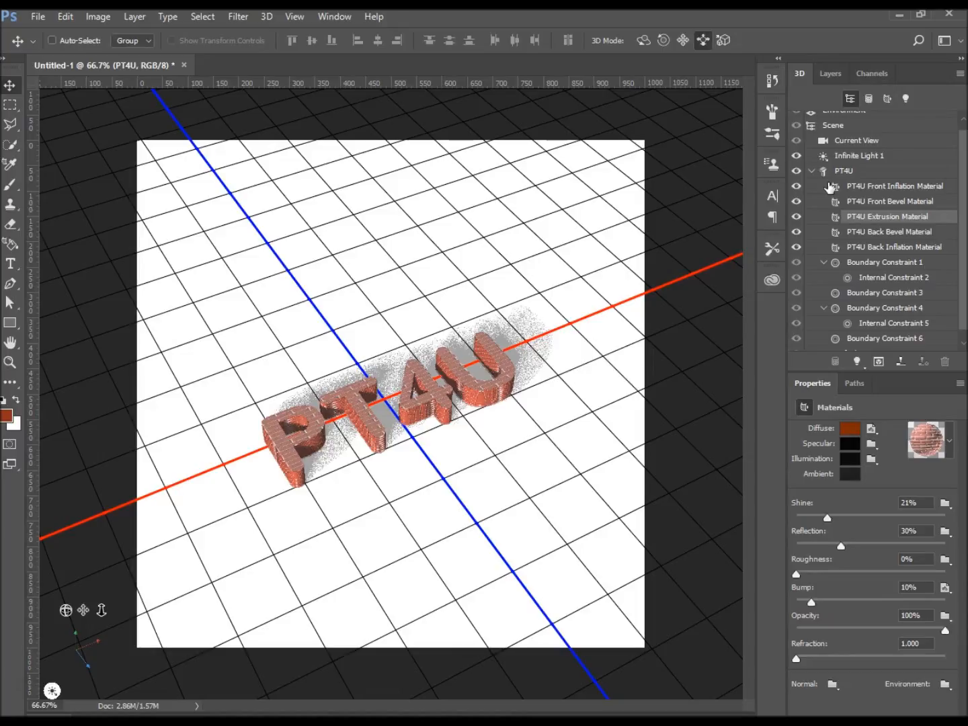
- Render the 3D scene and select the PT4U mesh
click(879, 363)
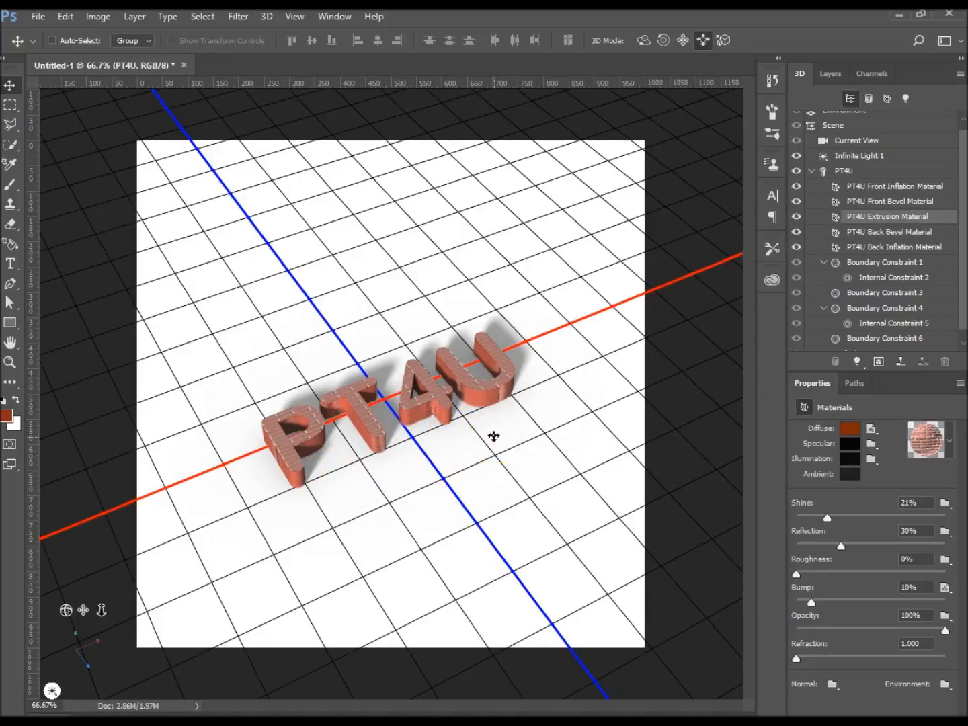
click(846, 172)
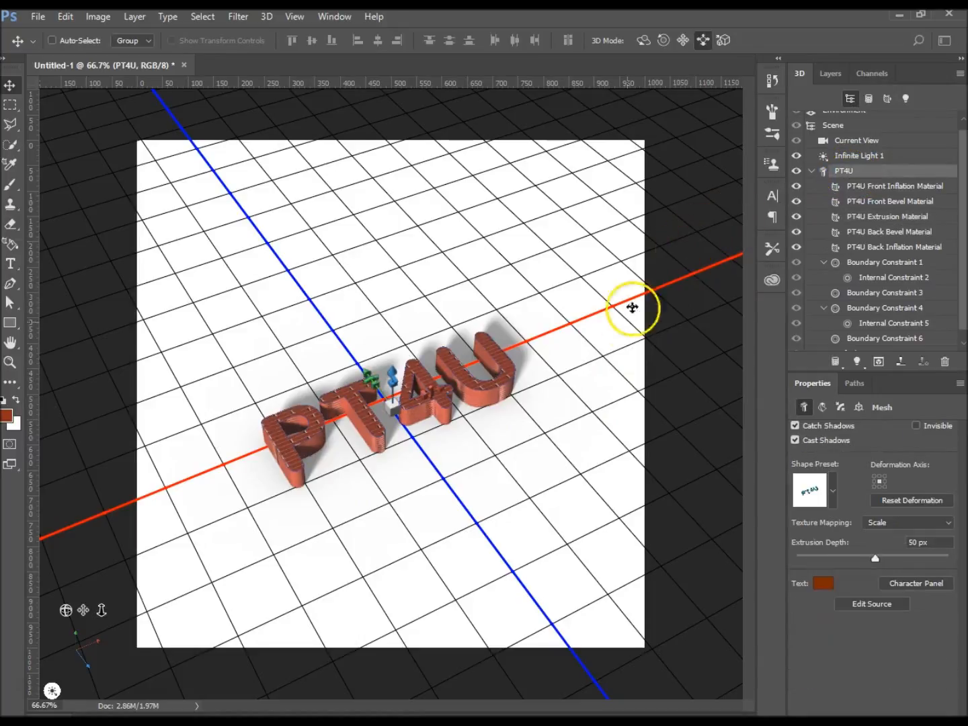